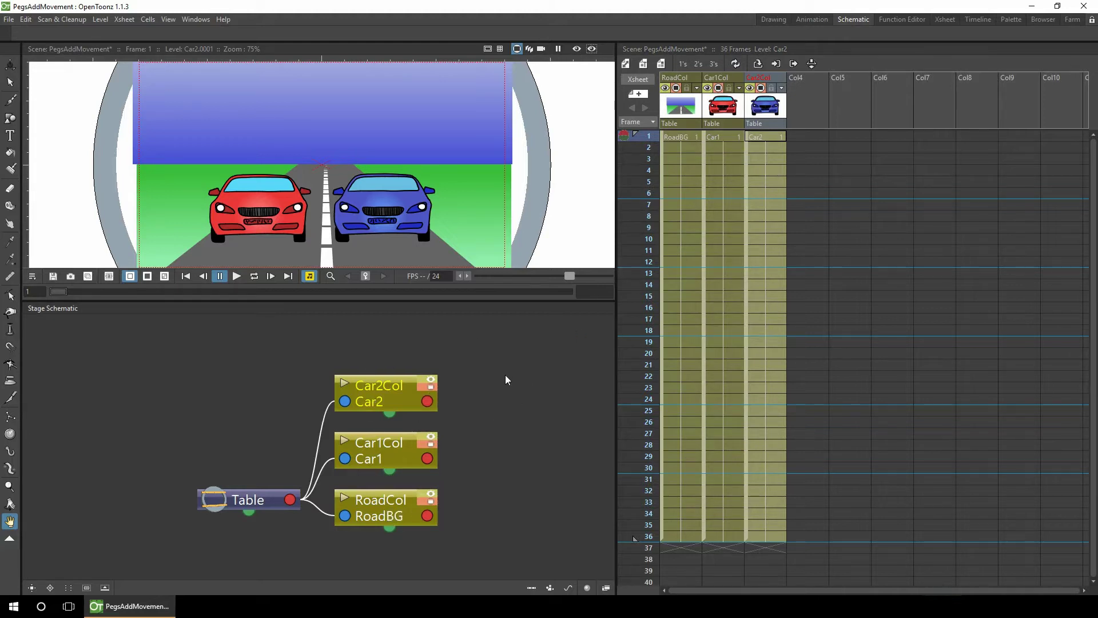
Add a new pegbar to the stage schematic and arrange it between the Table node and the two car nodes.
right_click(496, 387)
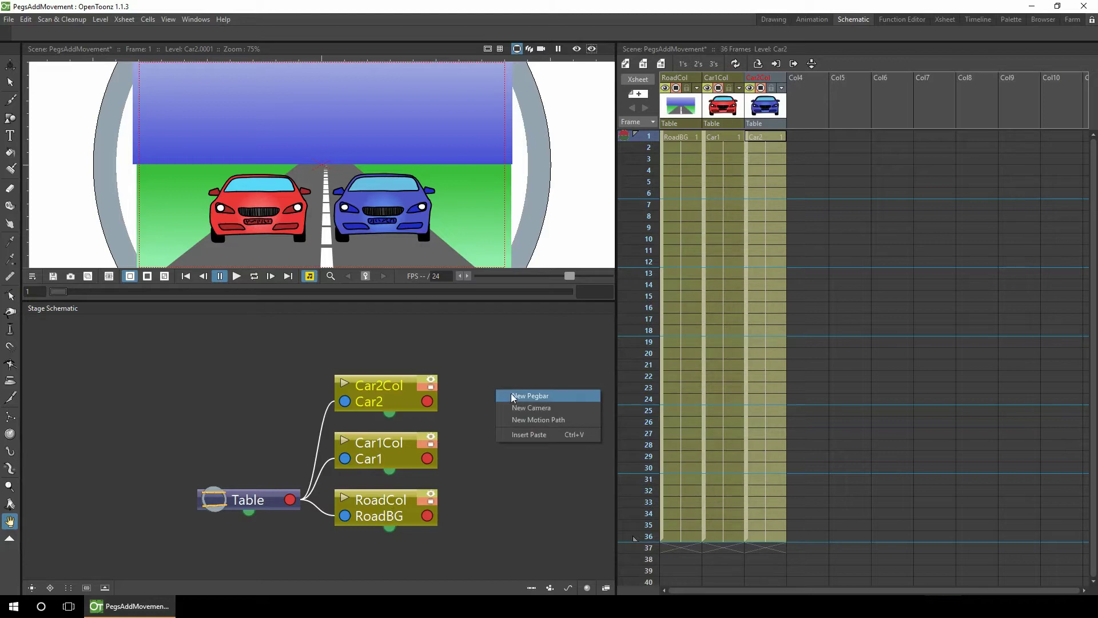
click(511, 393)
mouse_move(532, 399)
mouse_down()
mouse_move(382, 354)
mouse_move(507, 384)
mouse_move(532, 378)
mouse_up()
drag(400, 445, 558, 440)
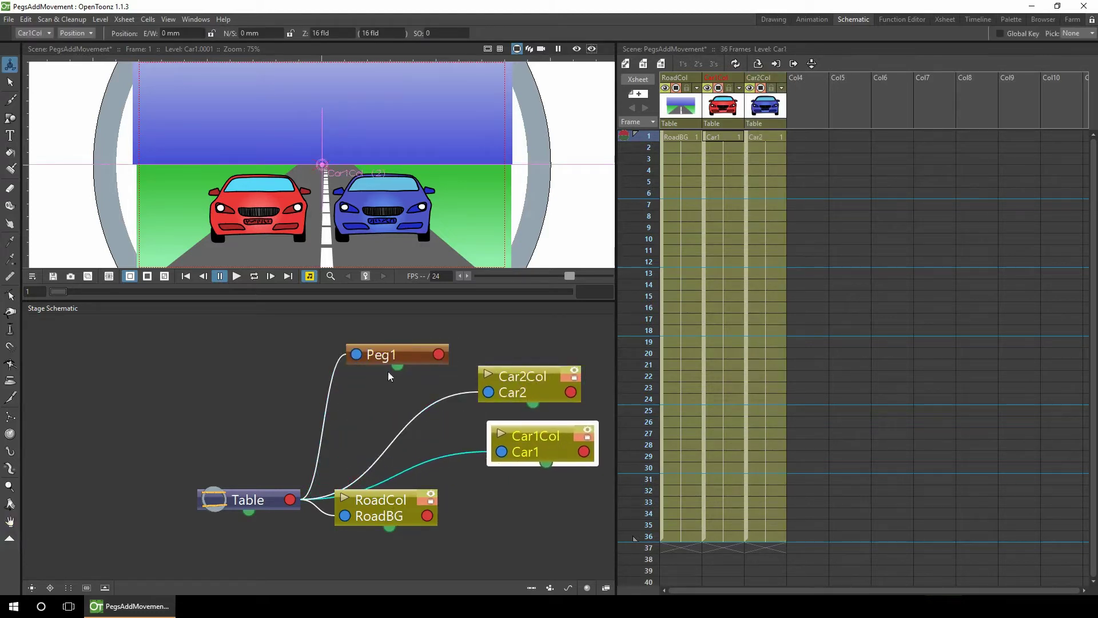
drag(386, 359, 380, 390)
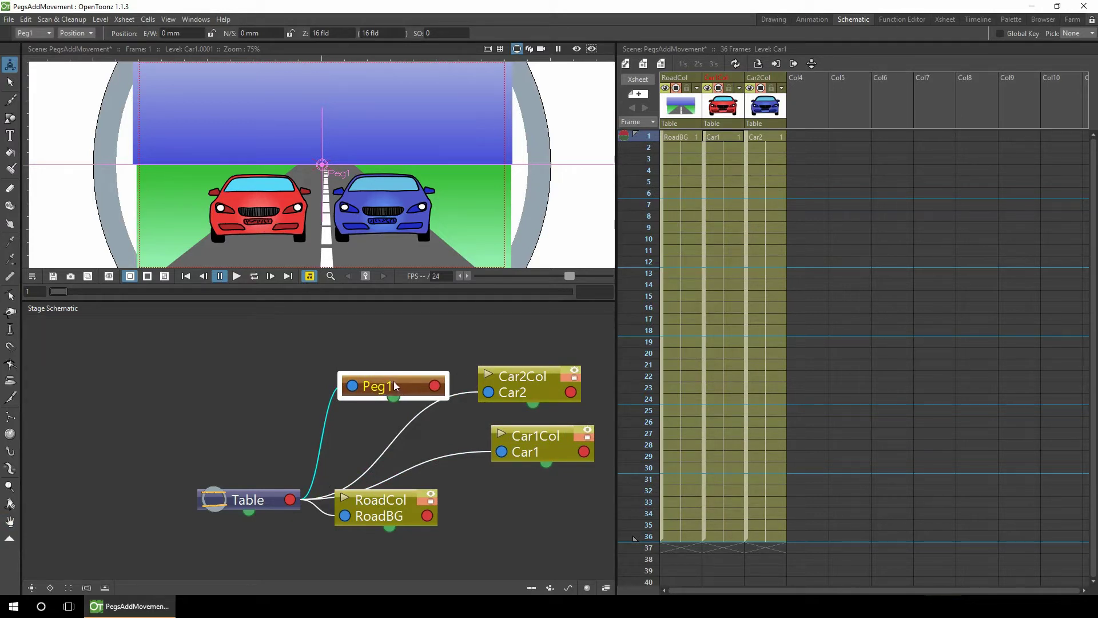
drag(395, 386, 370, 377)
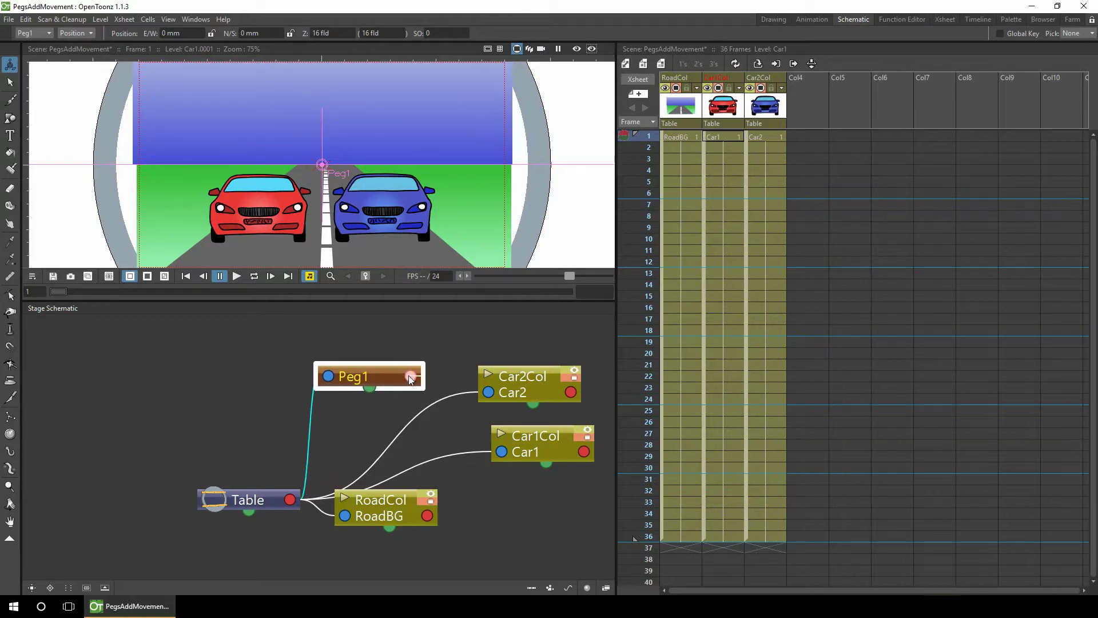
Link Peg1's output to the Car2Col and Car1Col nodes so the pegbar is the parent of both cars.
drag(468, 392, 488, 393)
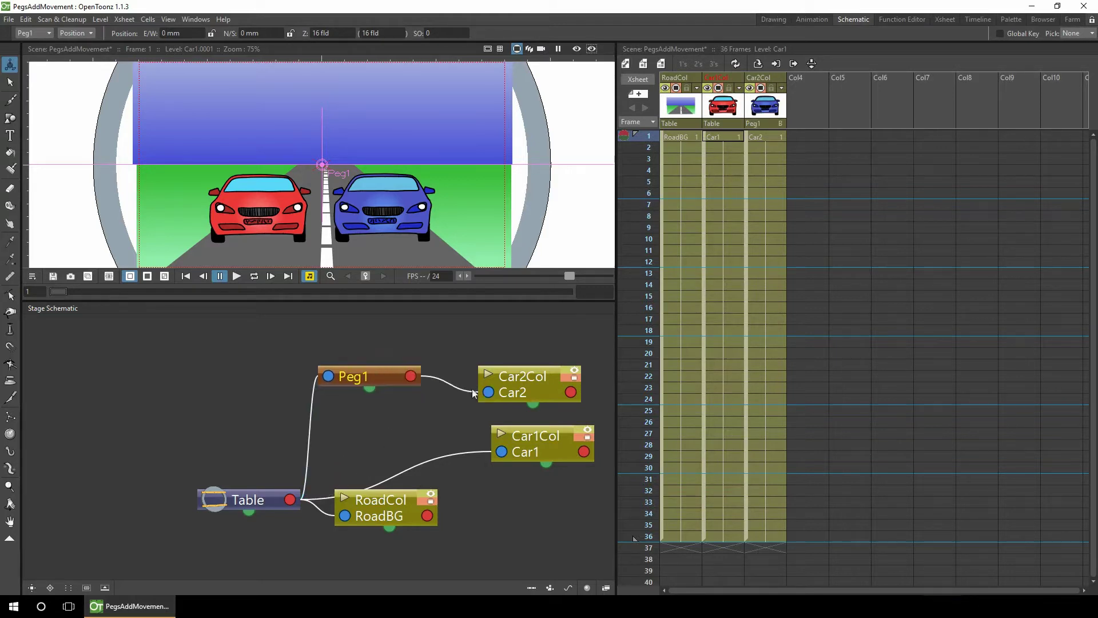
drag(412, 376, 503, 456)
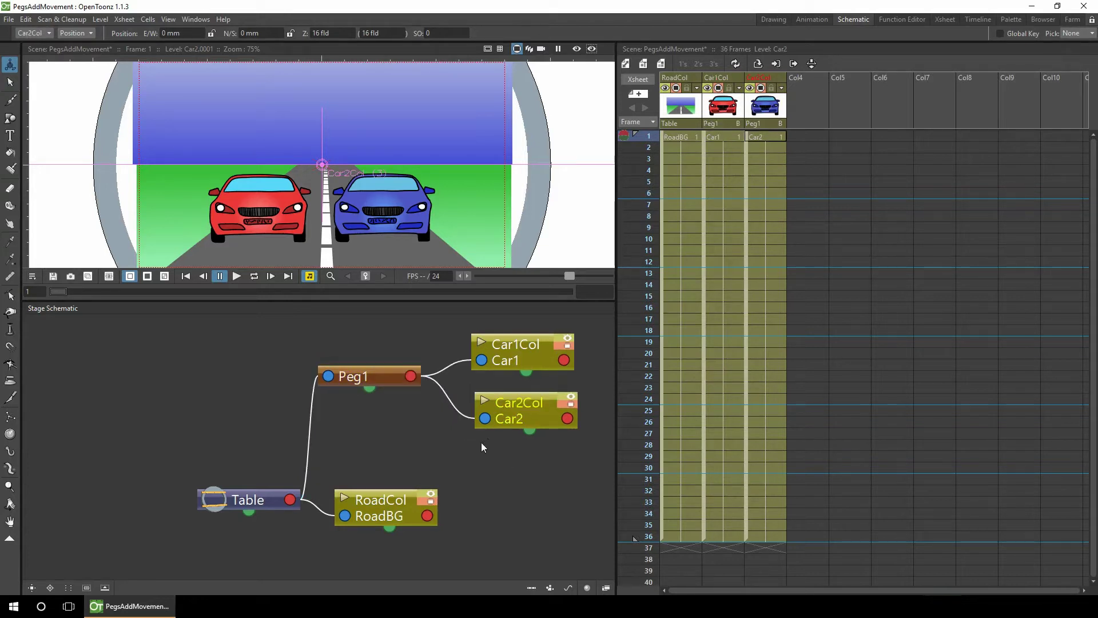
drag(377, 378, 375, 390)
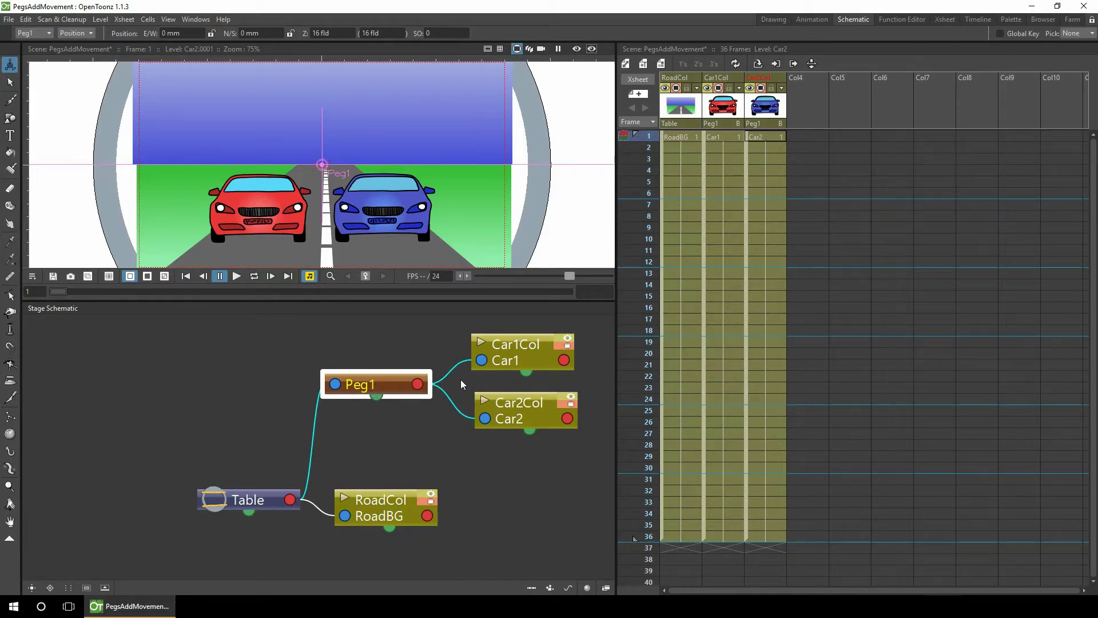
drag(377, 378, 374, 379)
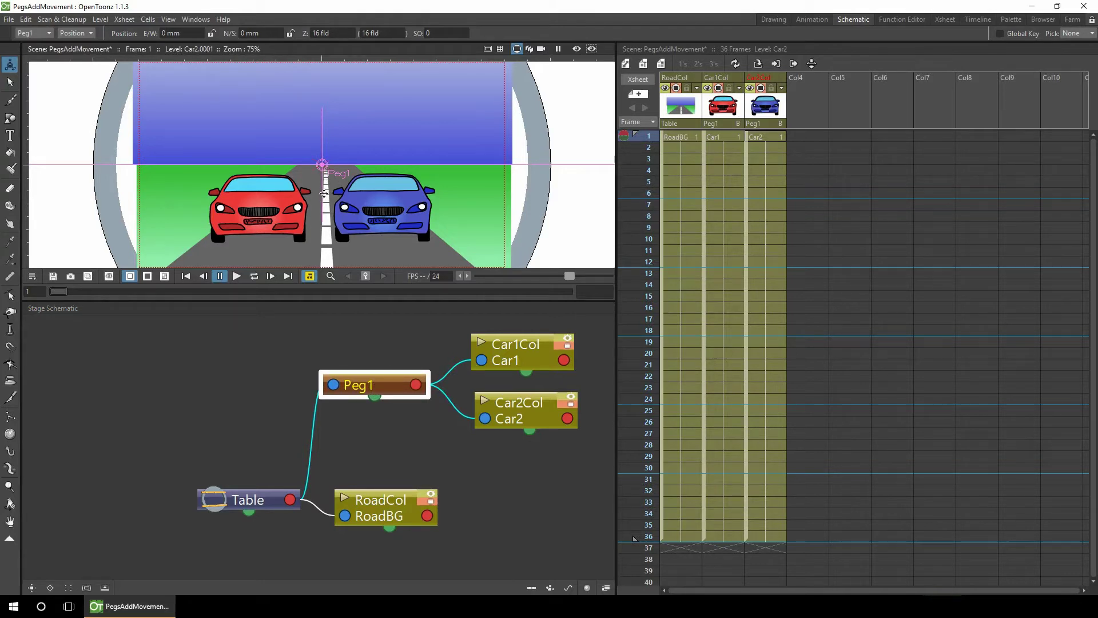
Keyframe Peg1 with a small shake on frames 1 to 5, N/S between about 5.1 and -4.4 mm, and play the animation from the start.
mouse_move(324, 199)
mouse_down()
mouse_move(324, 161)
mouse_move(325, 196)
mouse_up()
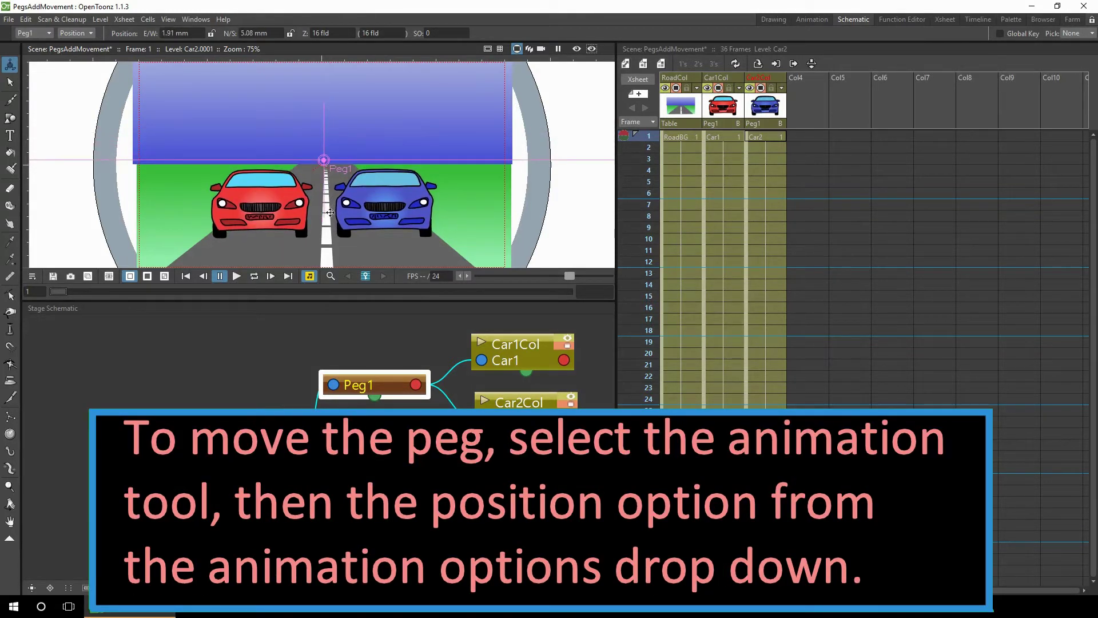
click(649, 149)
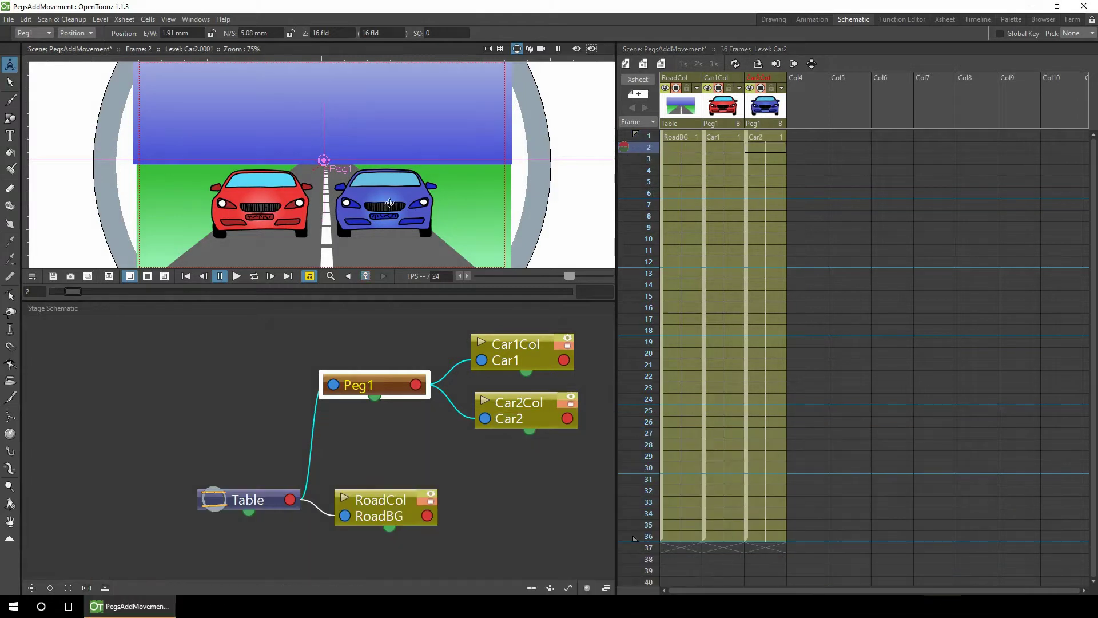
drag(350, 203, 351, 207)
click(637, 162)
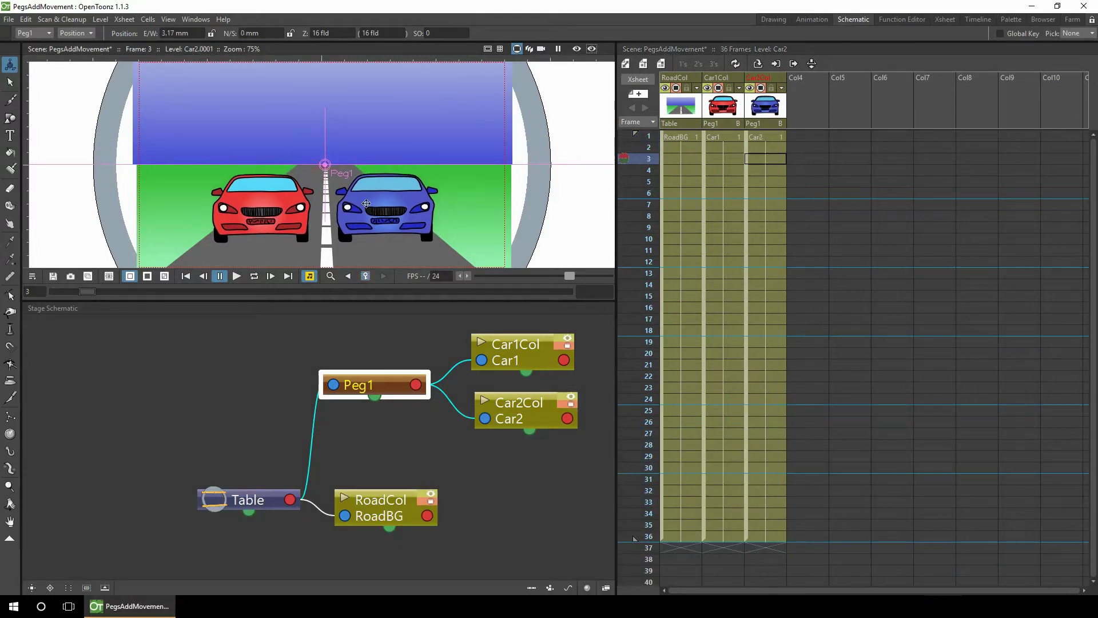
click(626, 171)
click(626, 182)
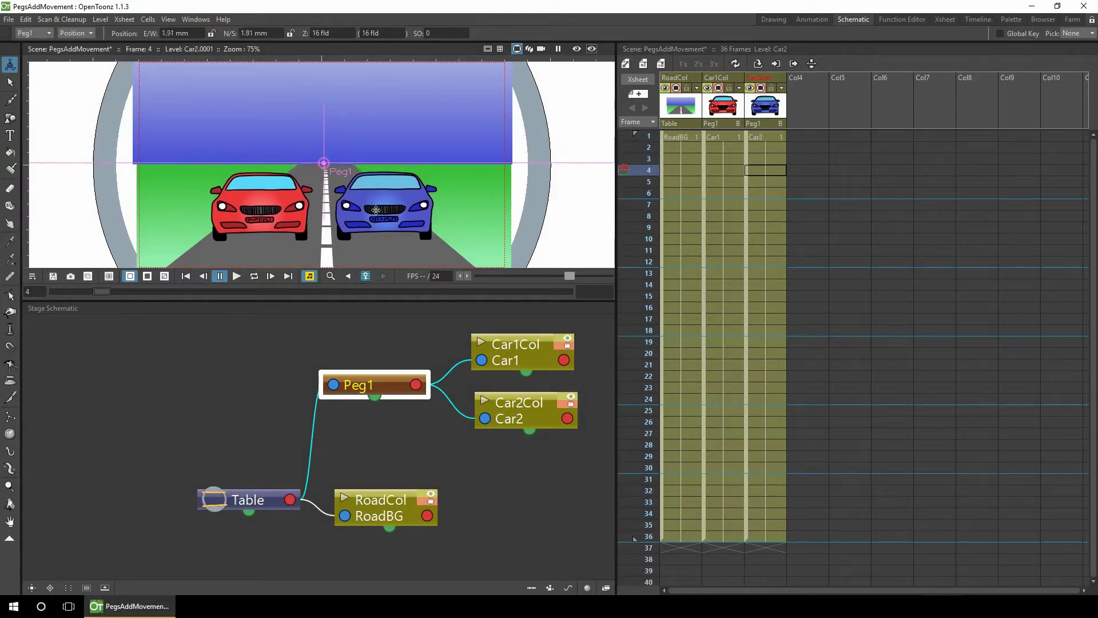
drag(355, 220, 356, 214)
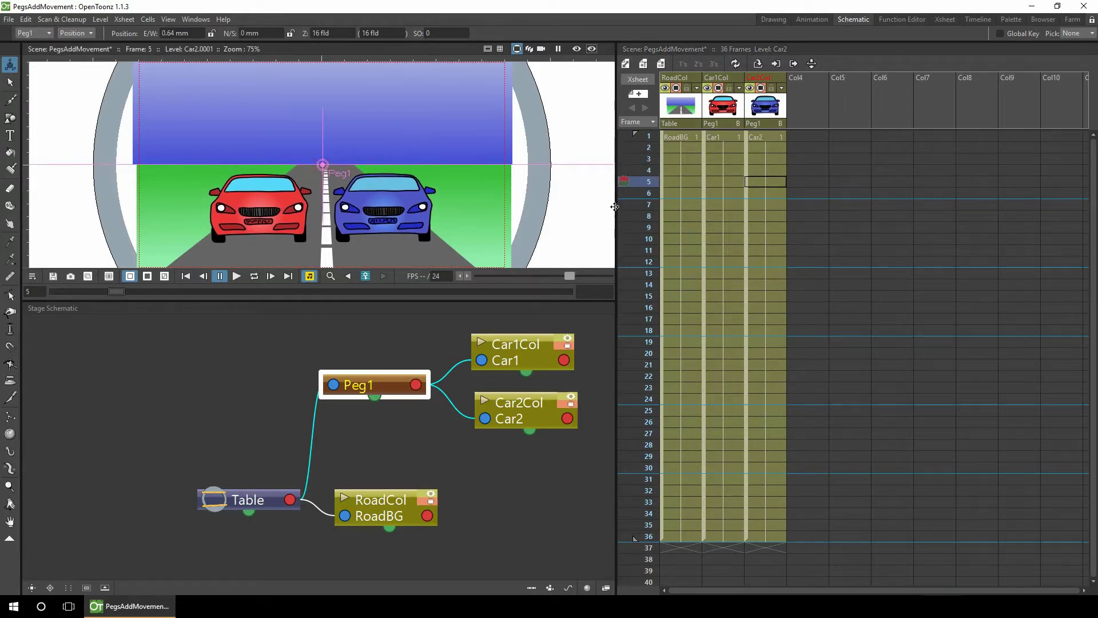
click(185, 276)
click(235, 276)
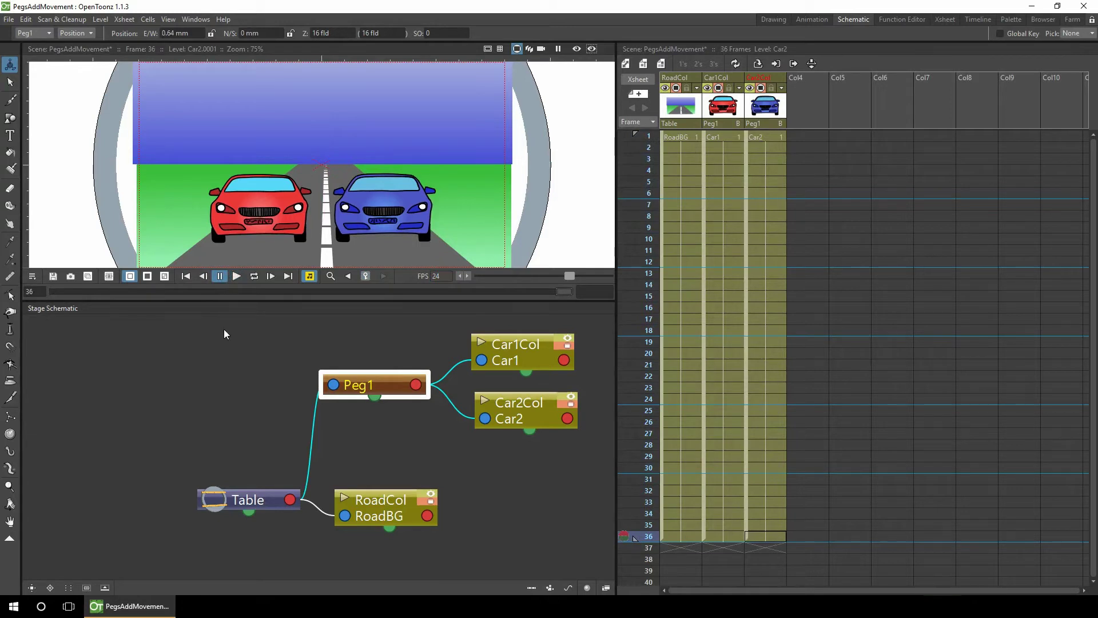
Open Peg1's channels in the Function Editor and show only the animated ones.
click(900, 19)
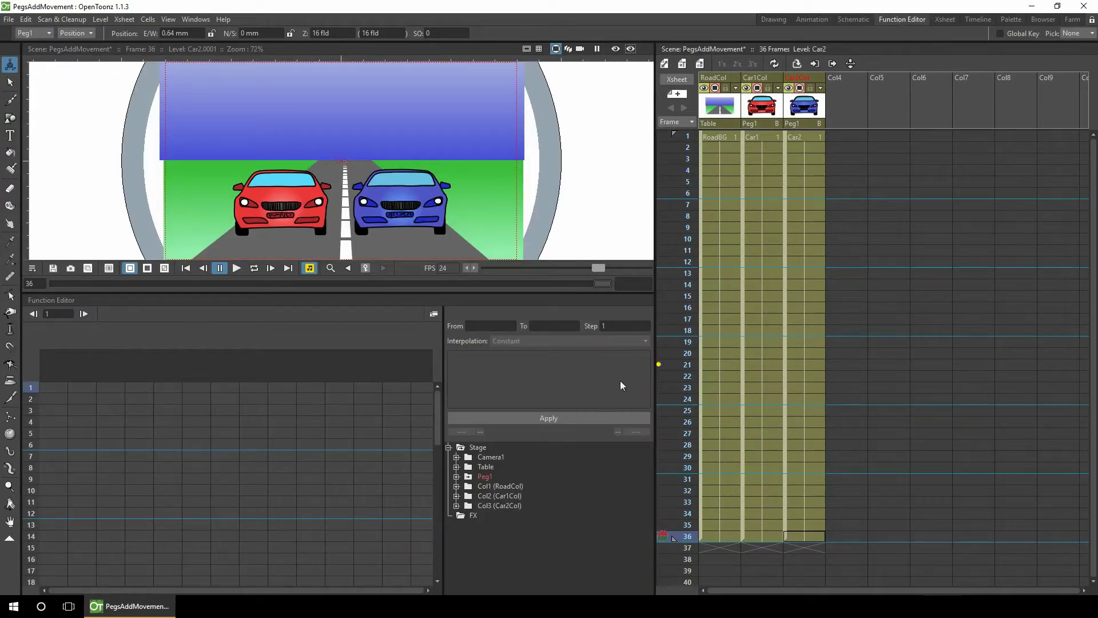
click(484, 477)
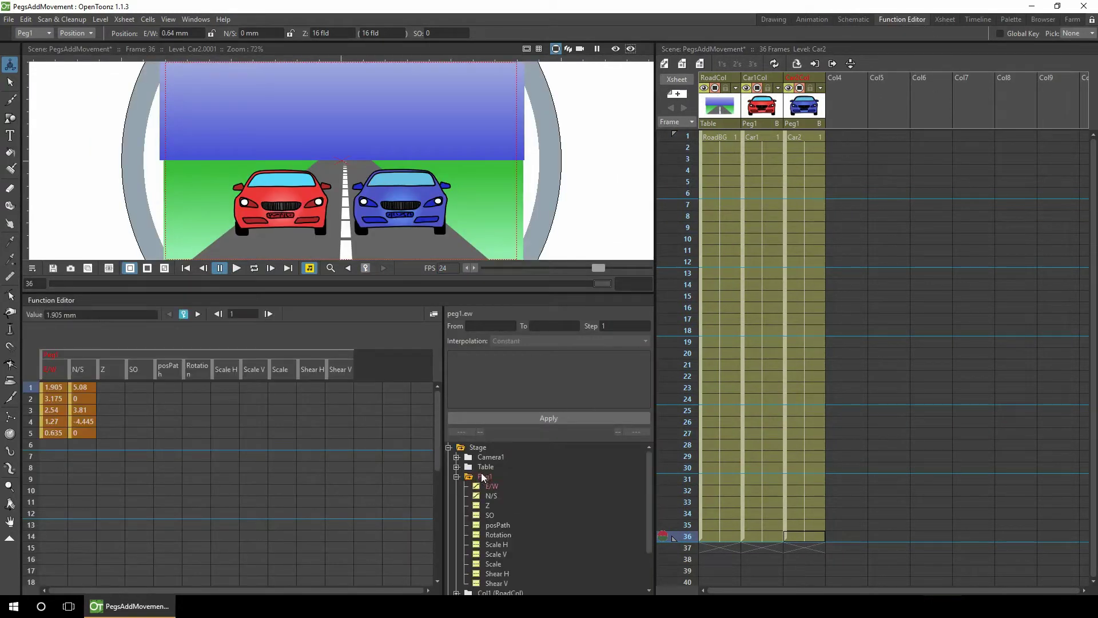
right_click(483, 475)
click(499, 479)
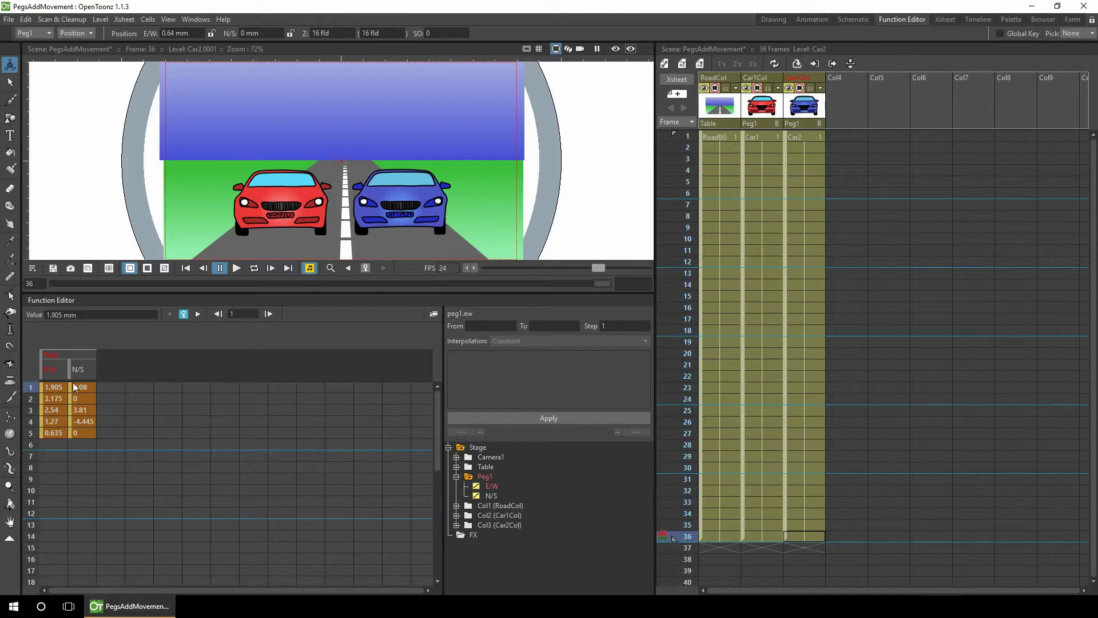
Delete all of Peg1's E/W keyframes and scrub through frames 1 to 5.
drag(47, 448, 45, 389)
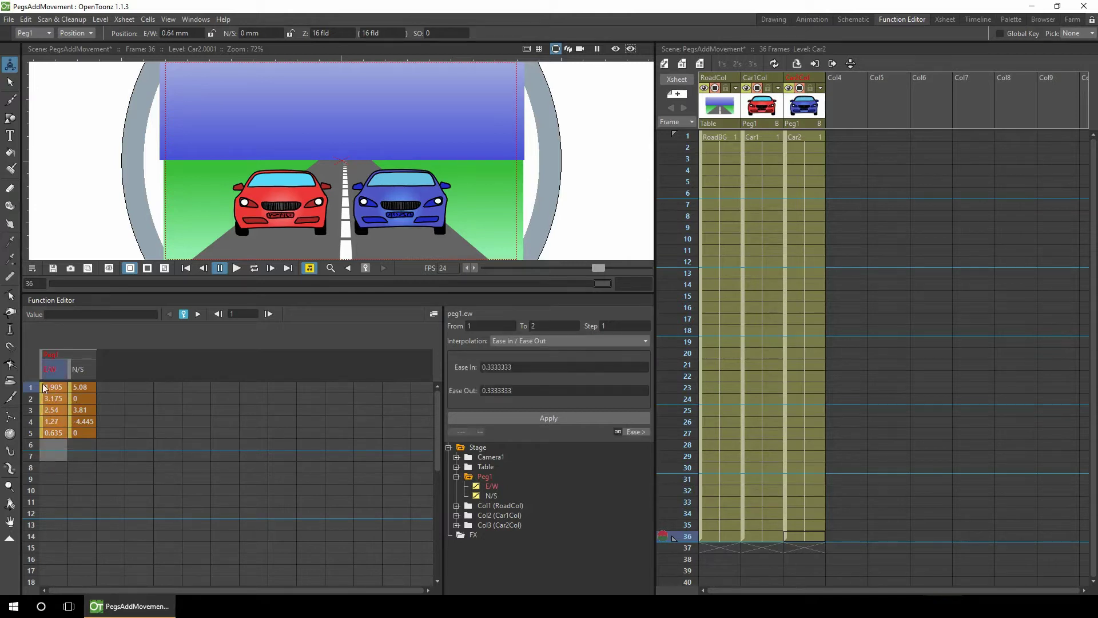
key(Delete)
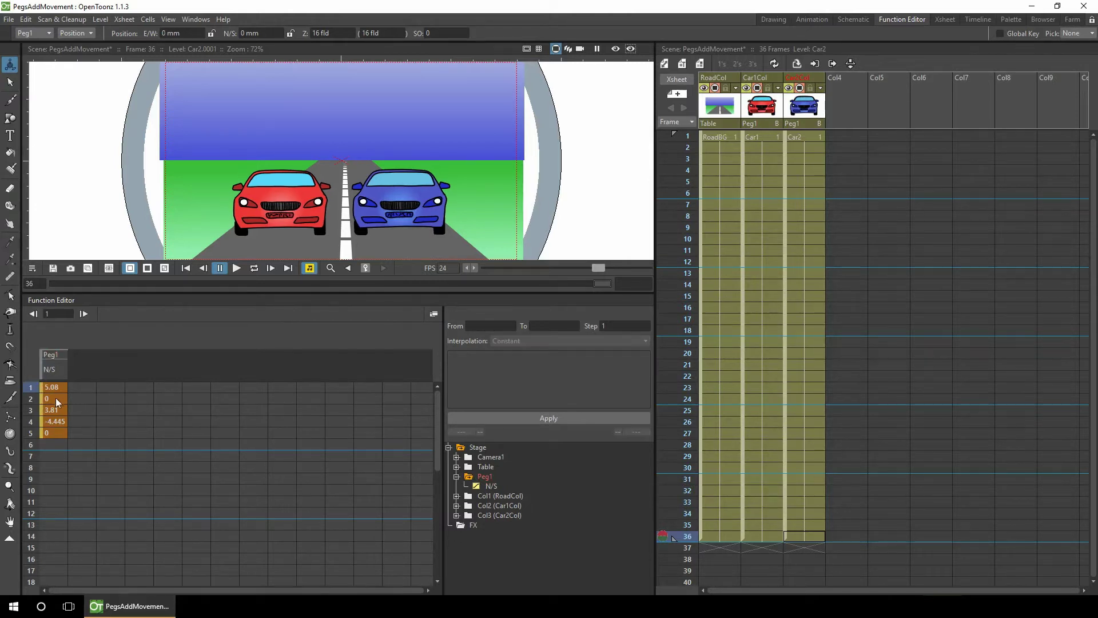
drag(37, 391, 27, 433)
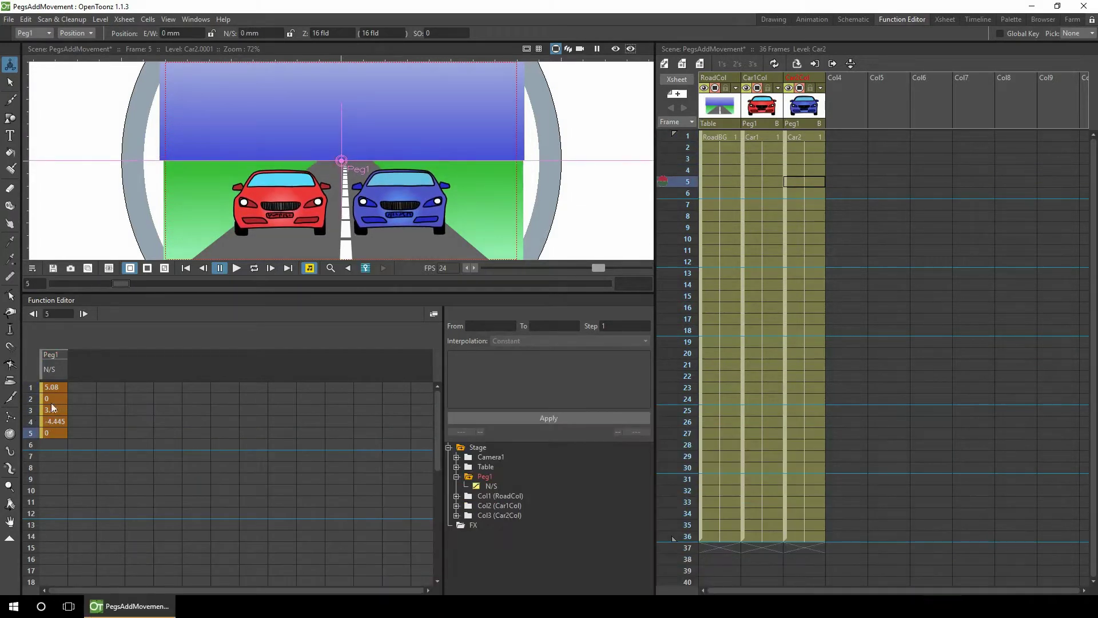
Set Peg1's N/S value at frame 1 to 4 mm.
click(54, 386)
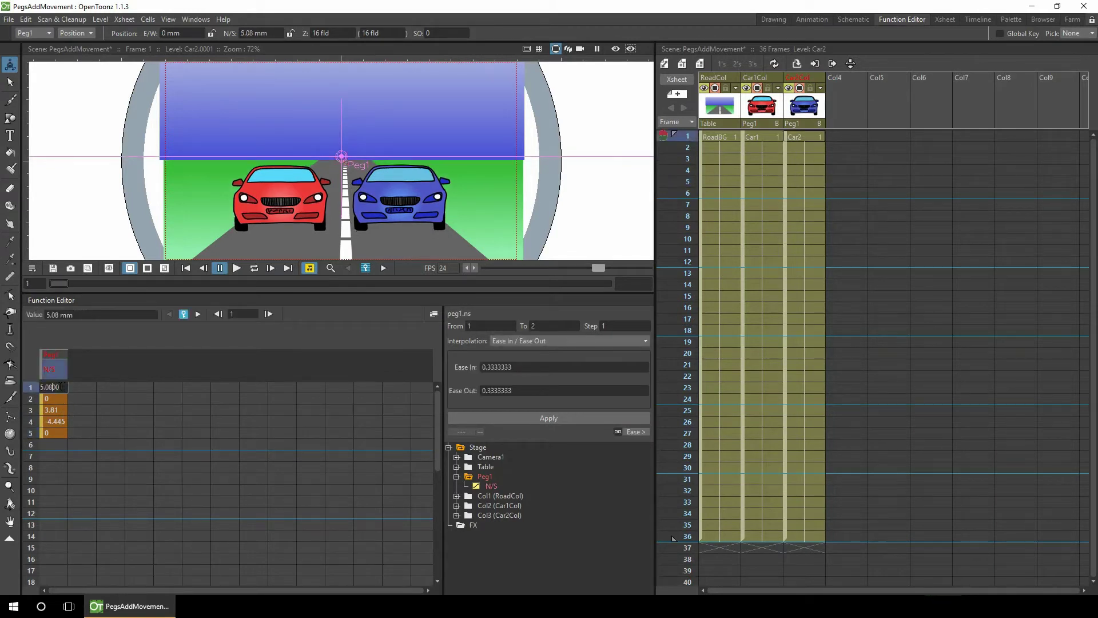
double_click(53, 387)
text(4)
key(Return)
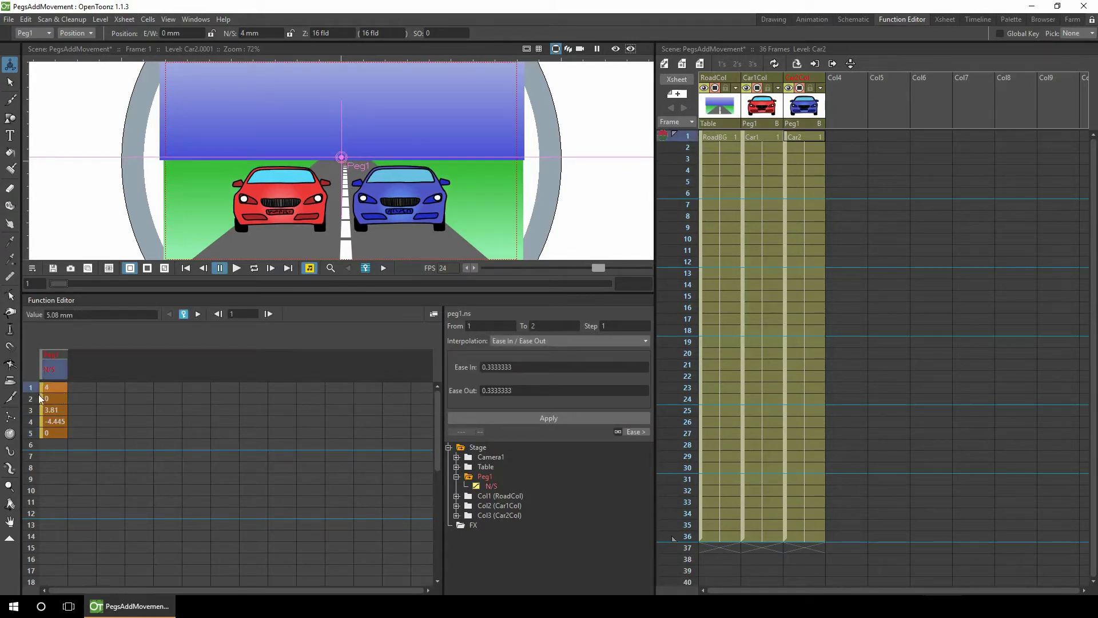
In the Function Curves graph, move Peg1's N/S key at frame 3 to about 3.1 mm and the one at frame 4 to about -2.1 mm.
click(433, 314)
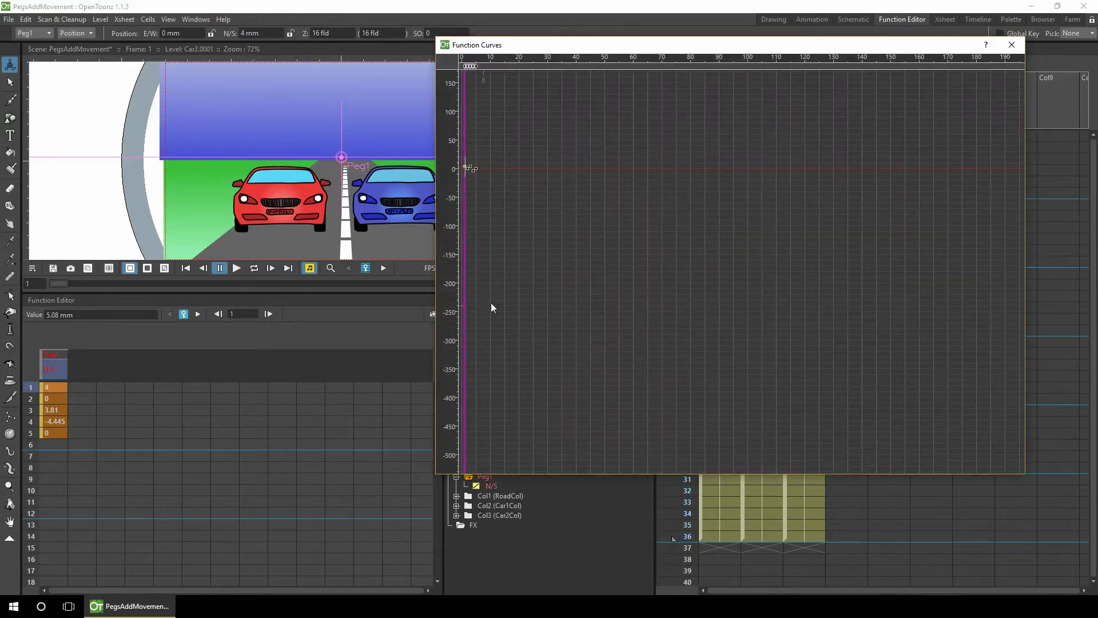
drag(658, 45, 532, 55)
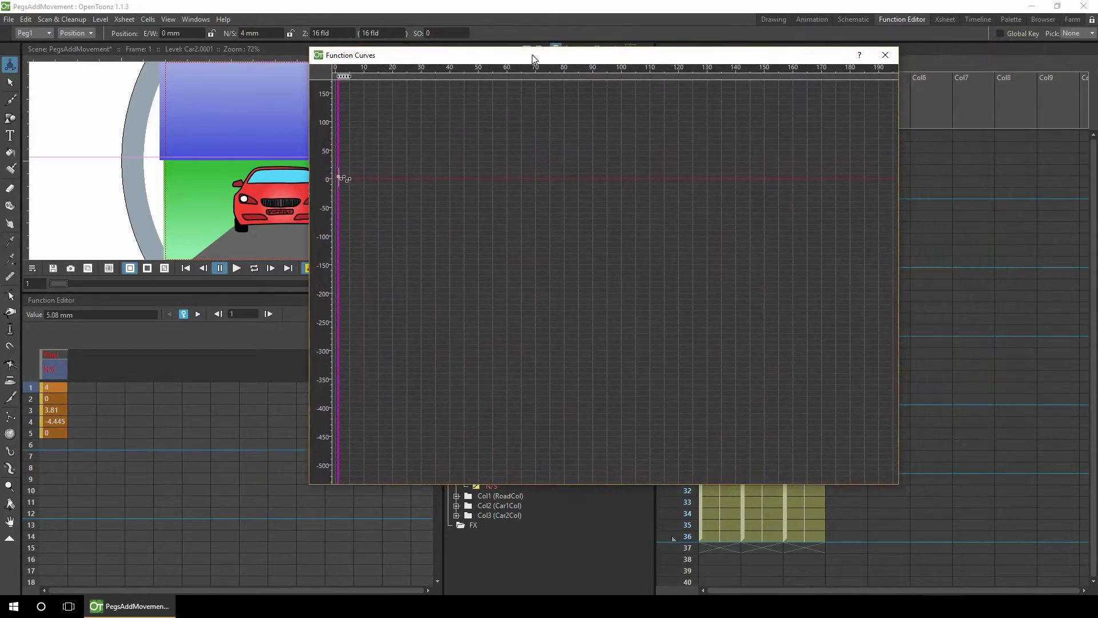
right_click(456, 211)
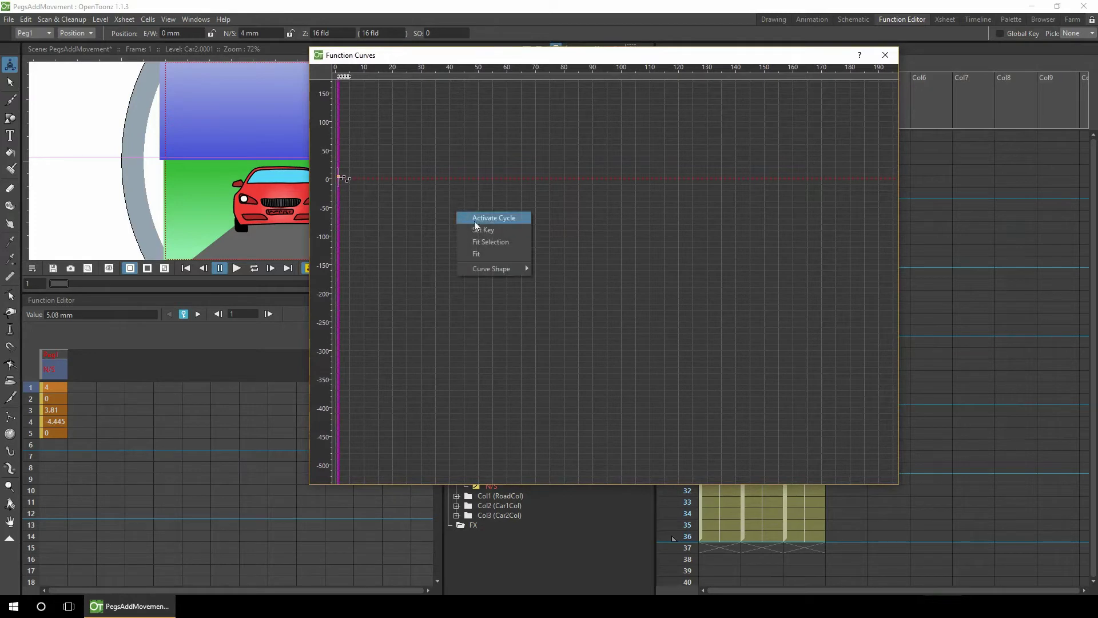
click(492, 239)
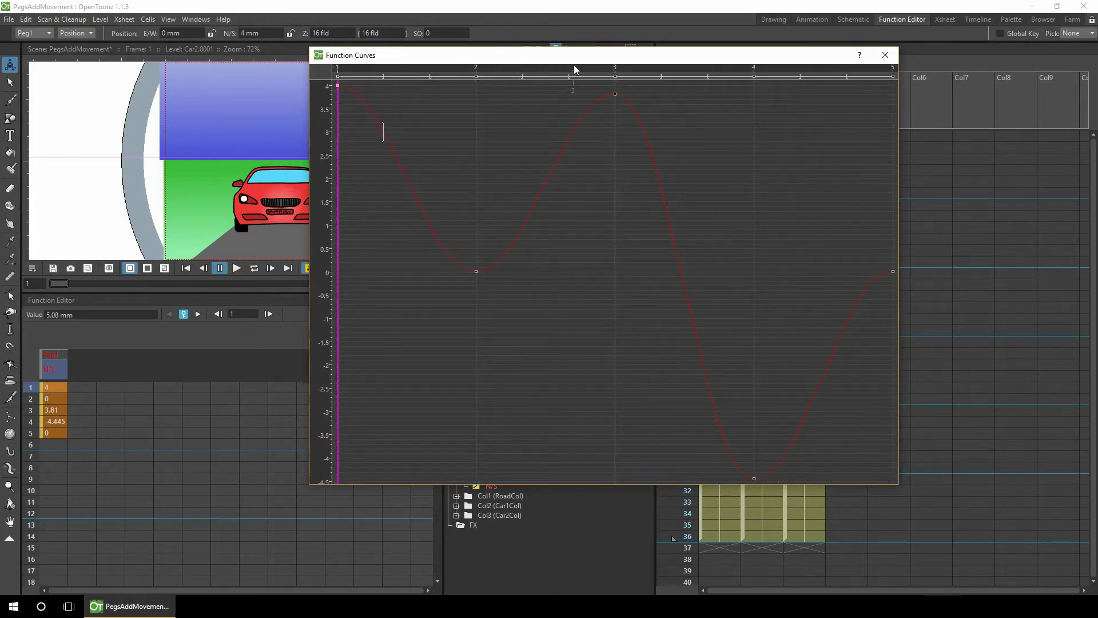
scroll(574, 64, down, 2)
drag(317, 129, 329, 179)
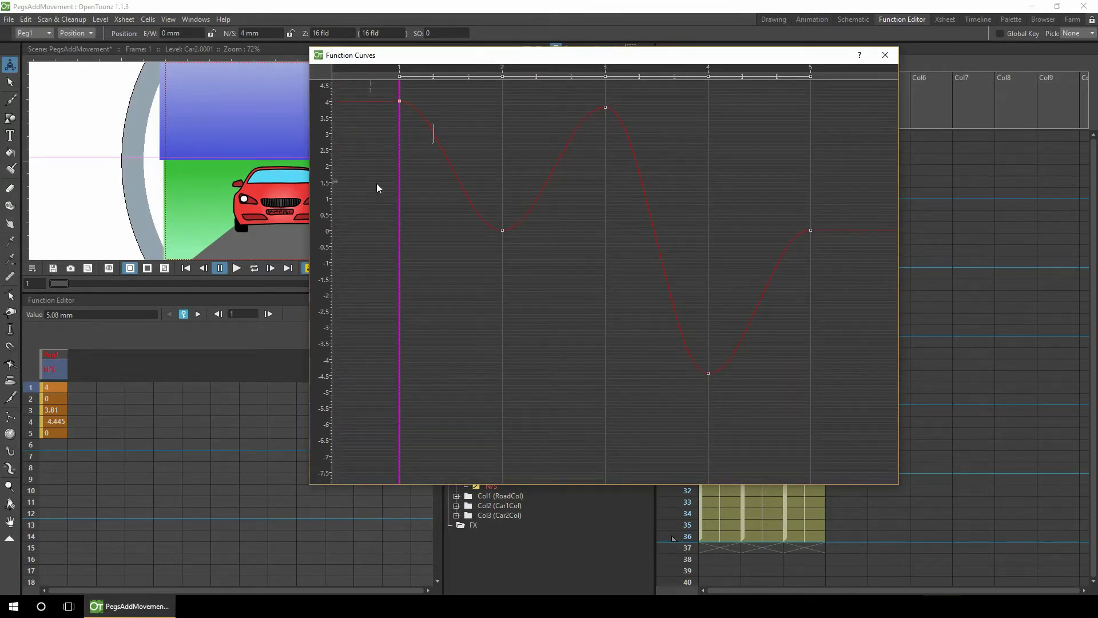
drag(605, 107, 605, 130)
drag(709, 372, 699, 308)
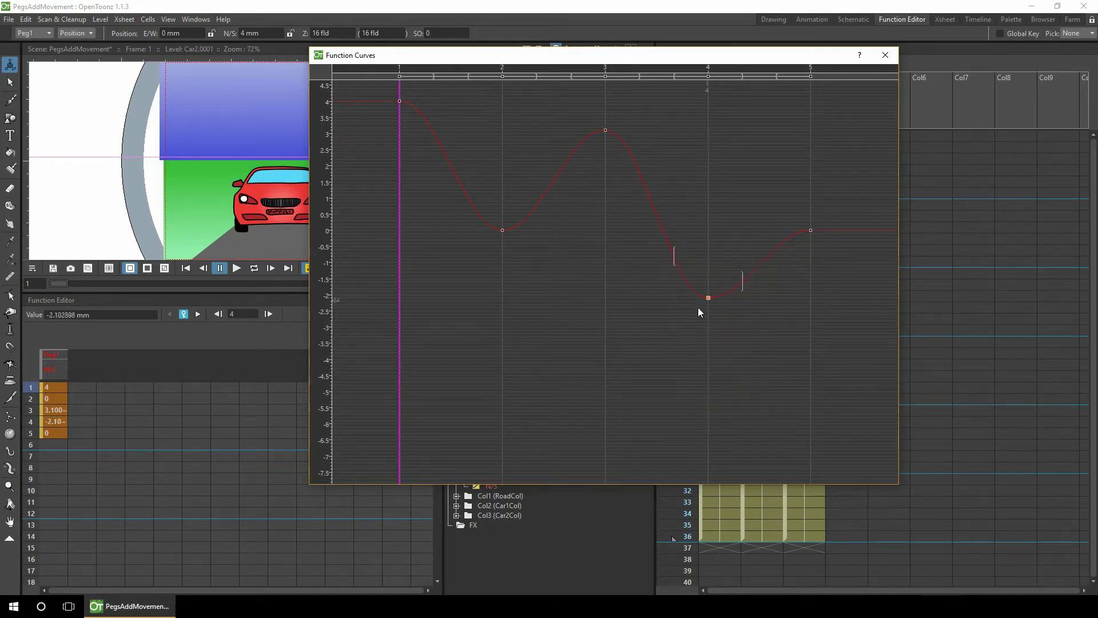
click(33, 402)
mouse_move(33, 404)
mouse_down()
mouse_move(33, 434)
mouse_move(32, 387)
mouse_move(35, 428)
mouse_move(31, 410)
mouse_up()
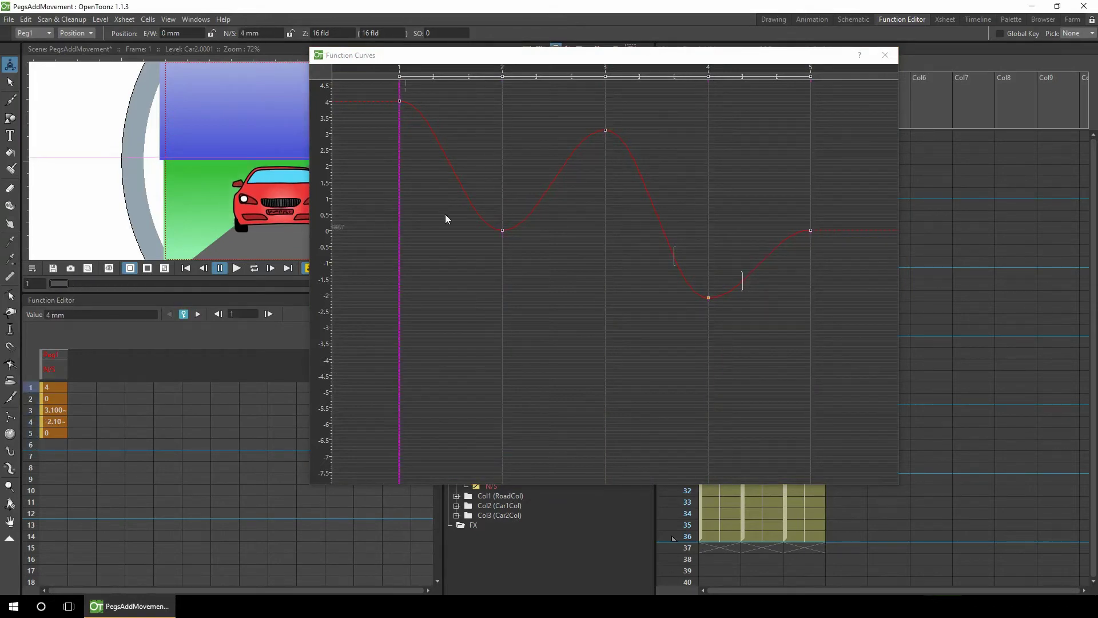
click(886, 55)
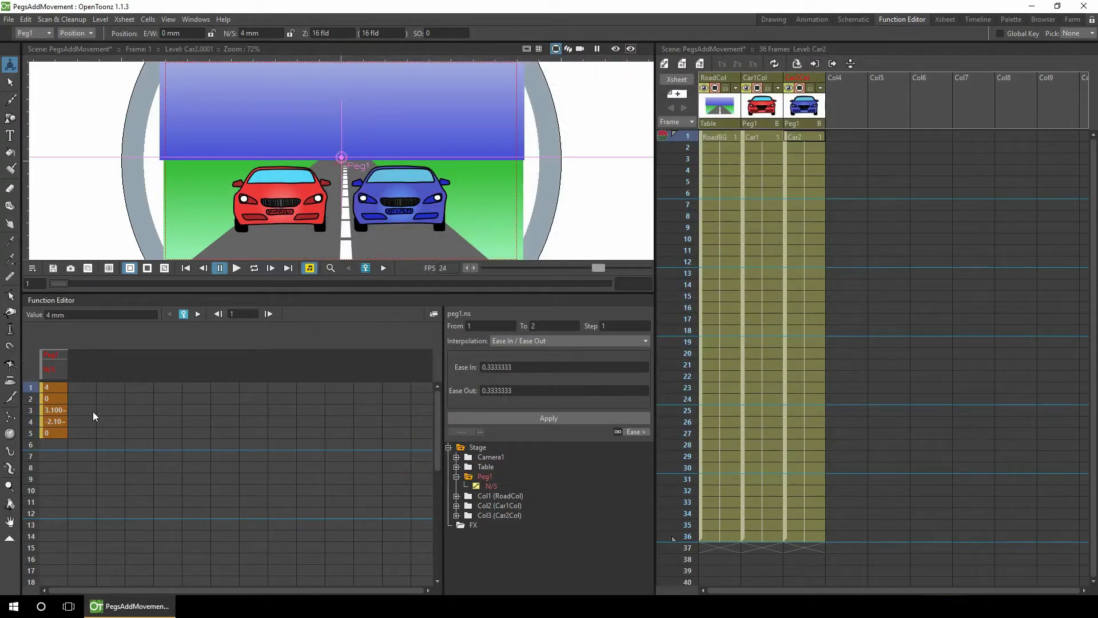
Copy Peg1's N/S keys from frames 1 to 5, paste them at frames 6, 11 and 16, and scrub the first frames.
click(54, 387)
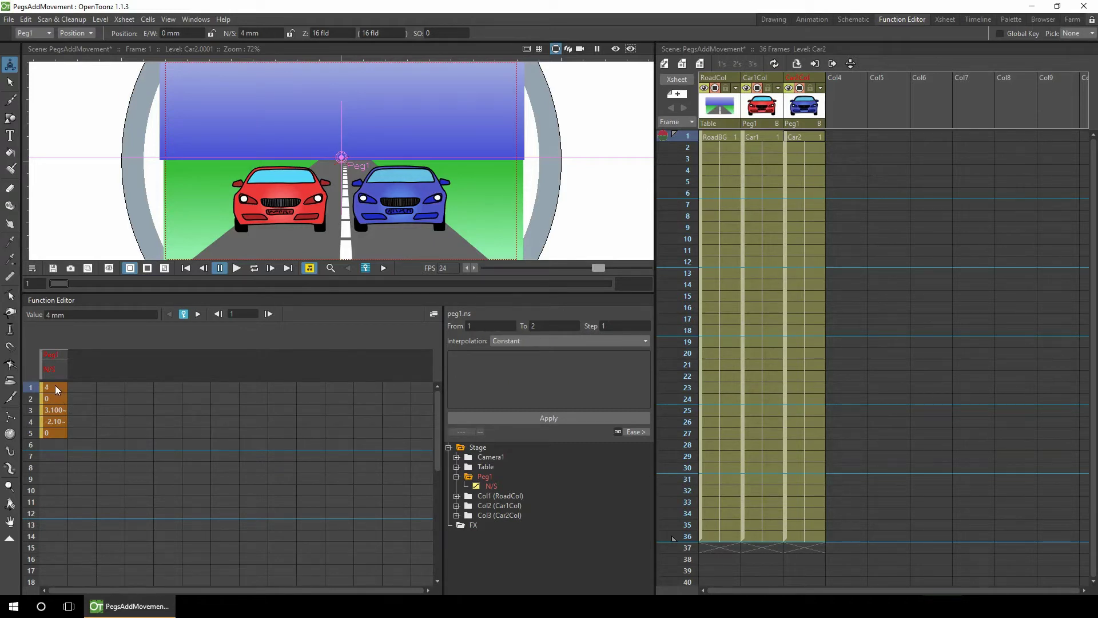
drag(55, 386, 58, 430)
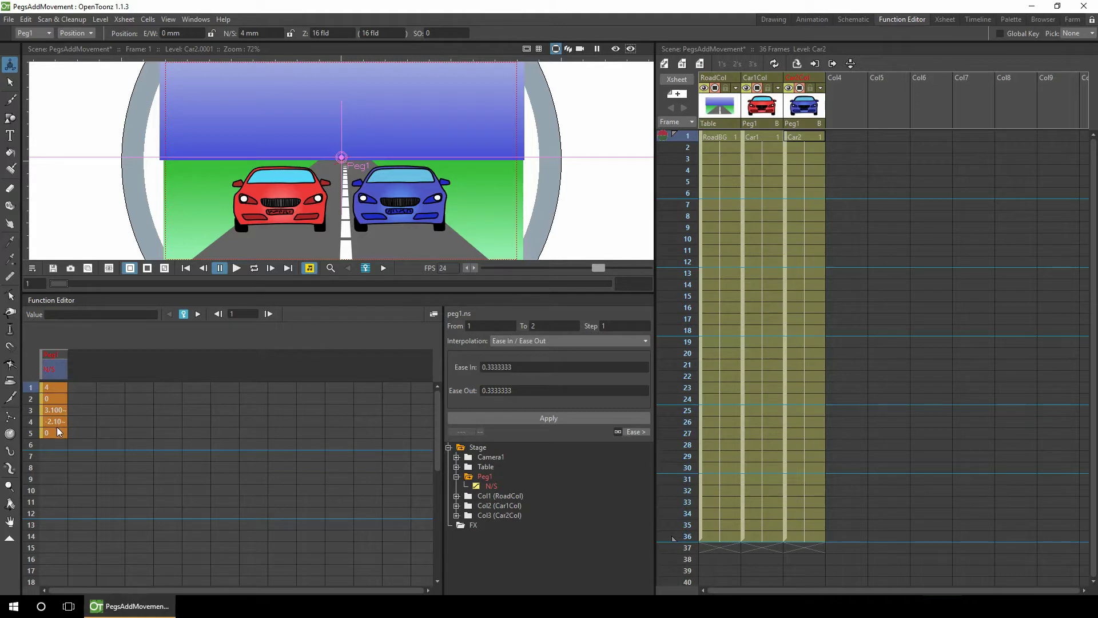
click(49, 445)
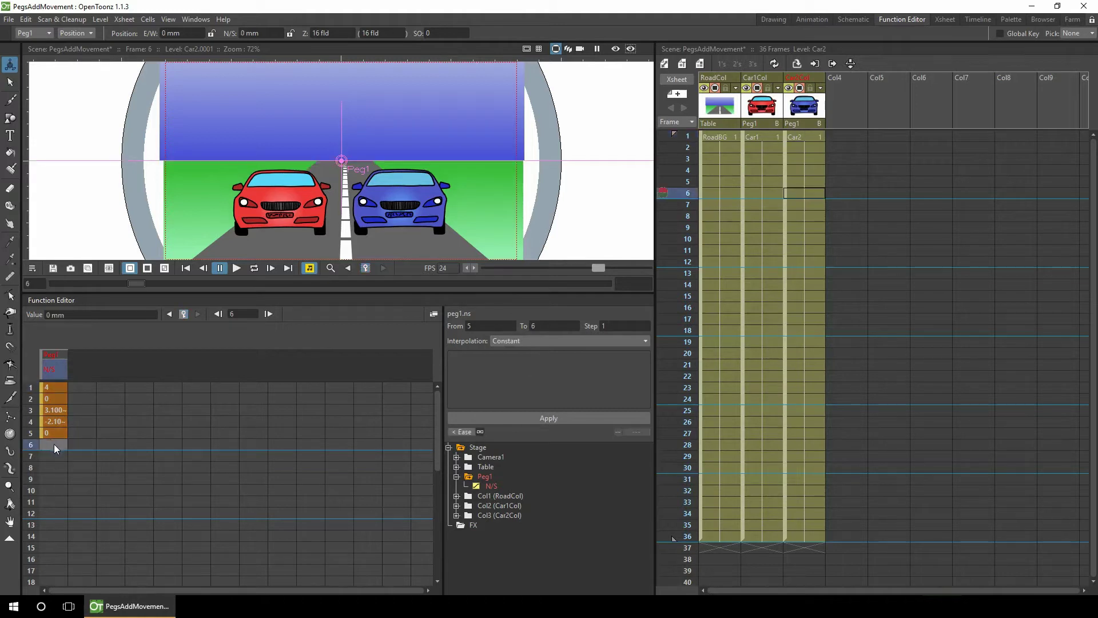
key(ctrl+v)
click(49, 497)
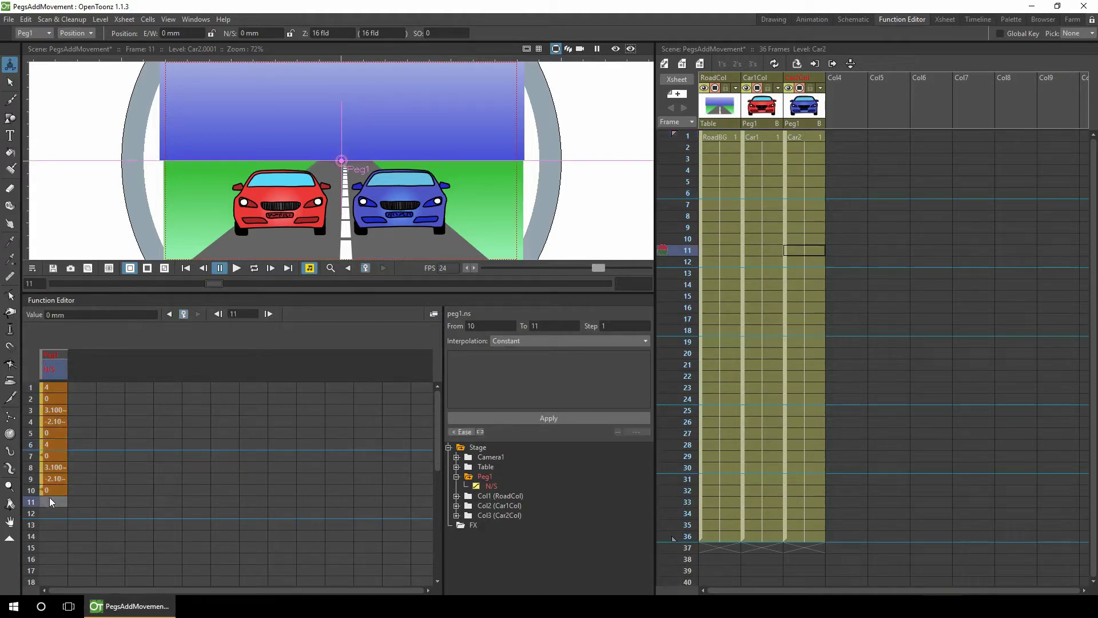
key(ctrl+v)
click(60, 555)
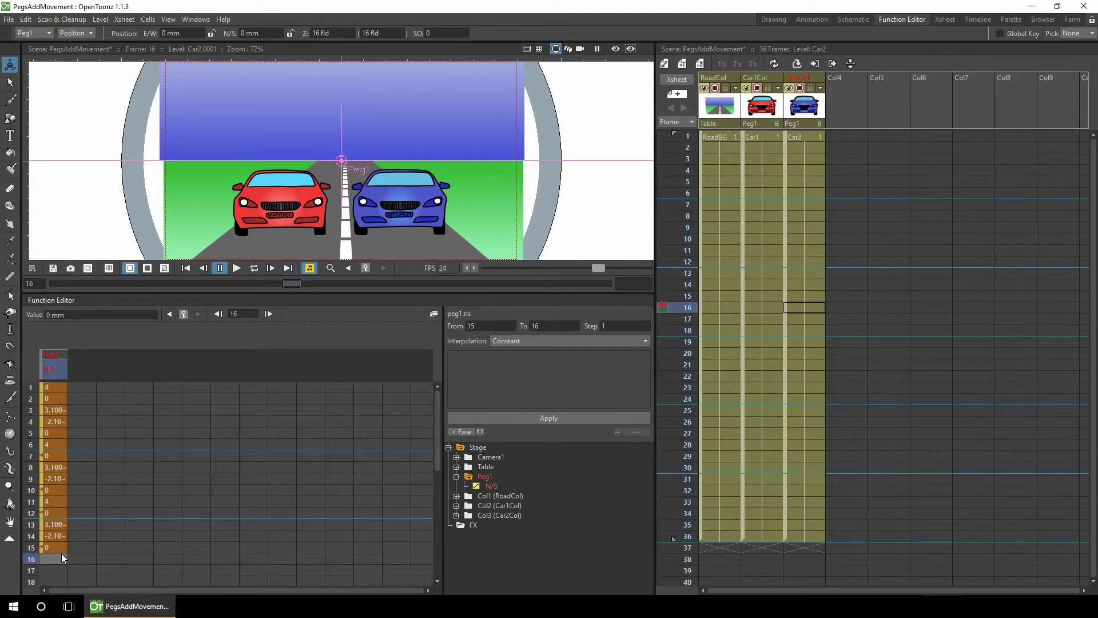
key(ctrl+v)
mouse_move(33, 398)
mouse_down()
mouse_move(34, 486)
mouse_move(17, 386)
mouse_up()
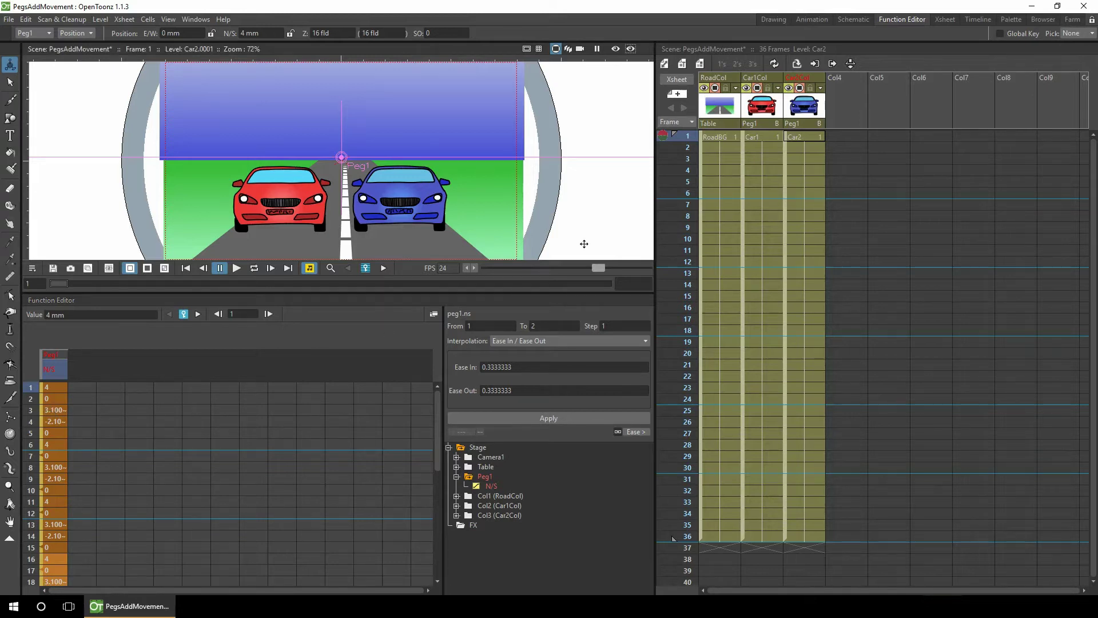
In the stage schematic, shift the Table, Peg1 and RoadCol nodes away from the car columns to make room.
click(854, 19)
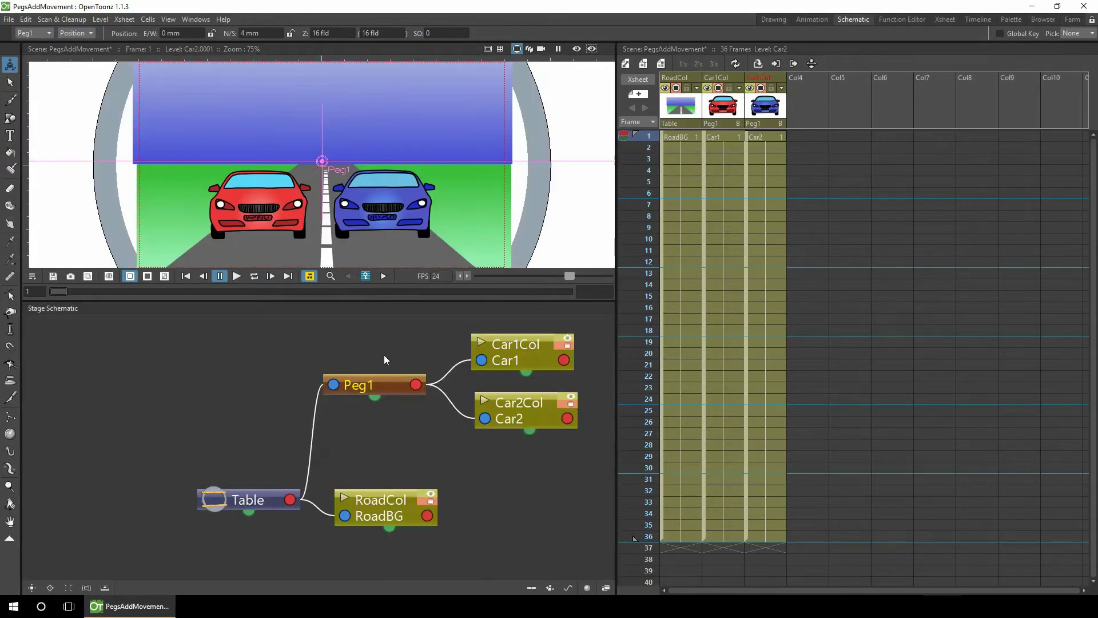
drag(262, 500, 133, 488)
drag(312, 547, 446, 367)
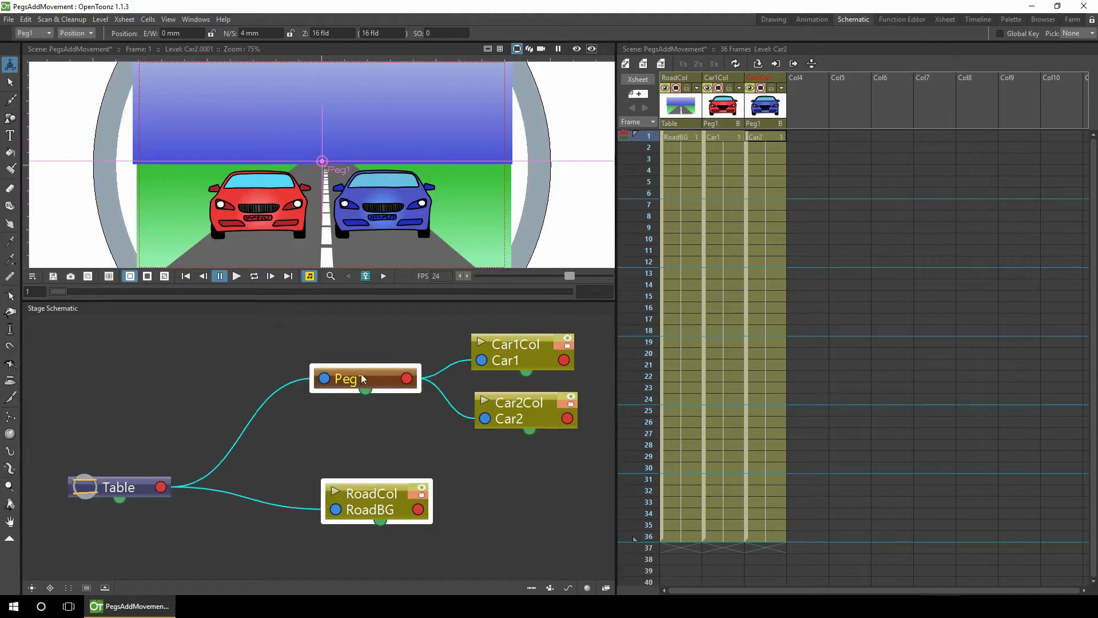
drag(372, 380, 266, 396)
click(318, 360)
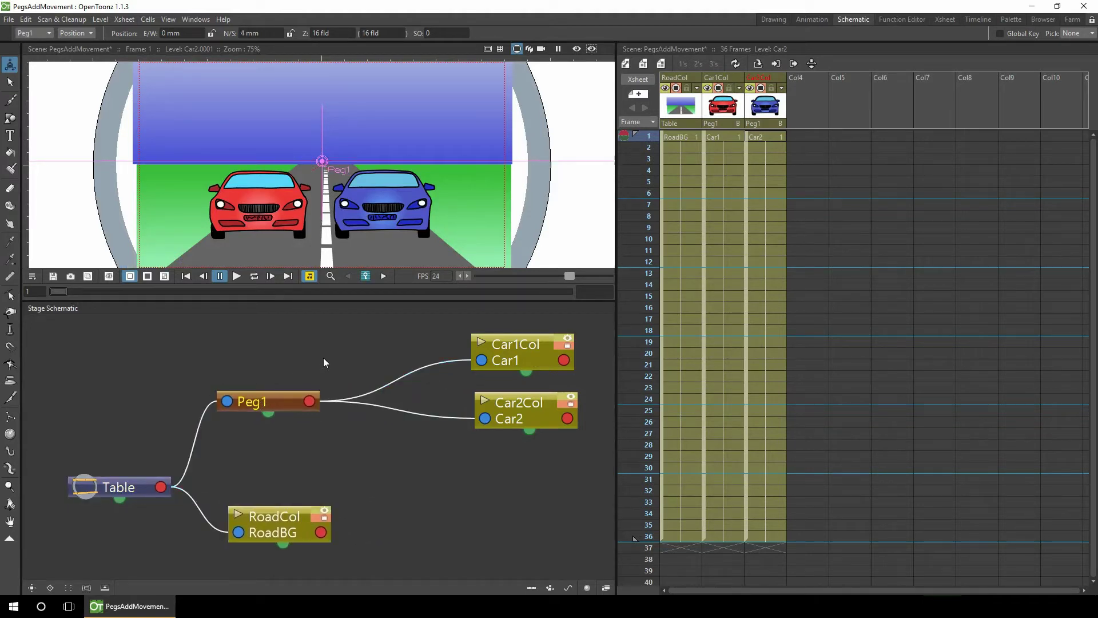
Add a second pegbar, parent it to Peg1, and link both Car1Col and Car2Col to the new pegbar.
right_click(327, 339)
click(339, 346)
drag(362, 341, 376, 327)
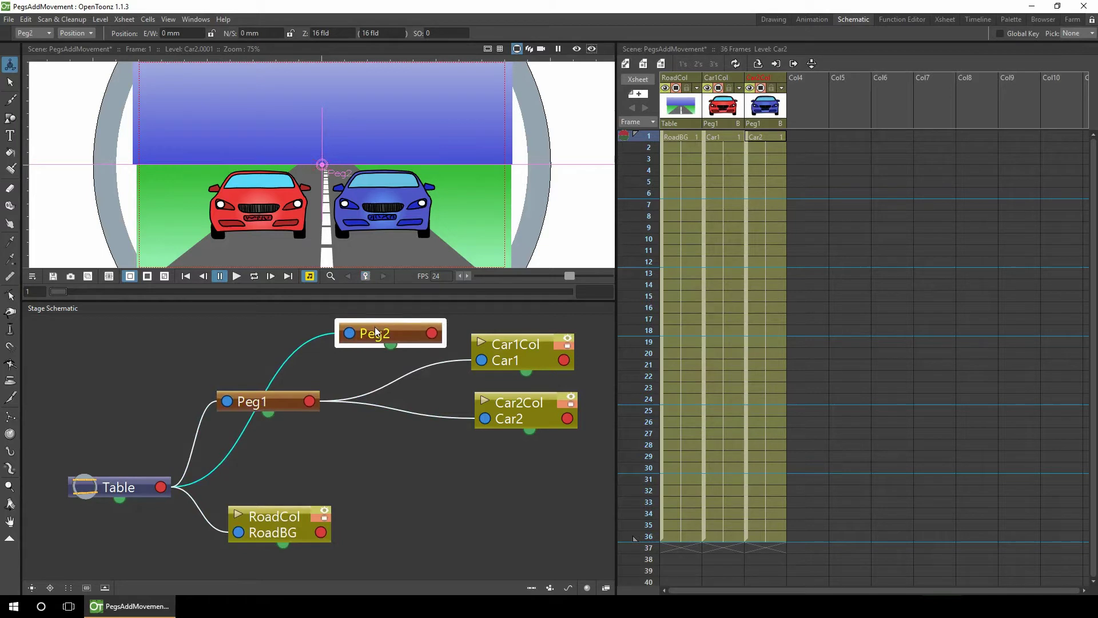
click(311, 404)
drag(327, 366, 349, 333)
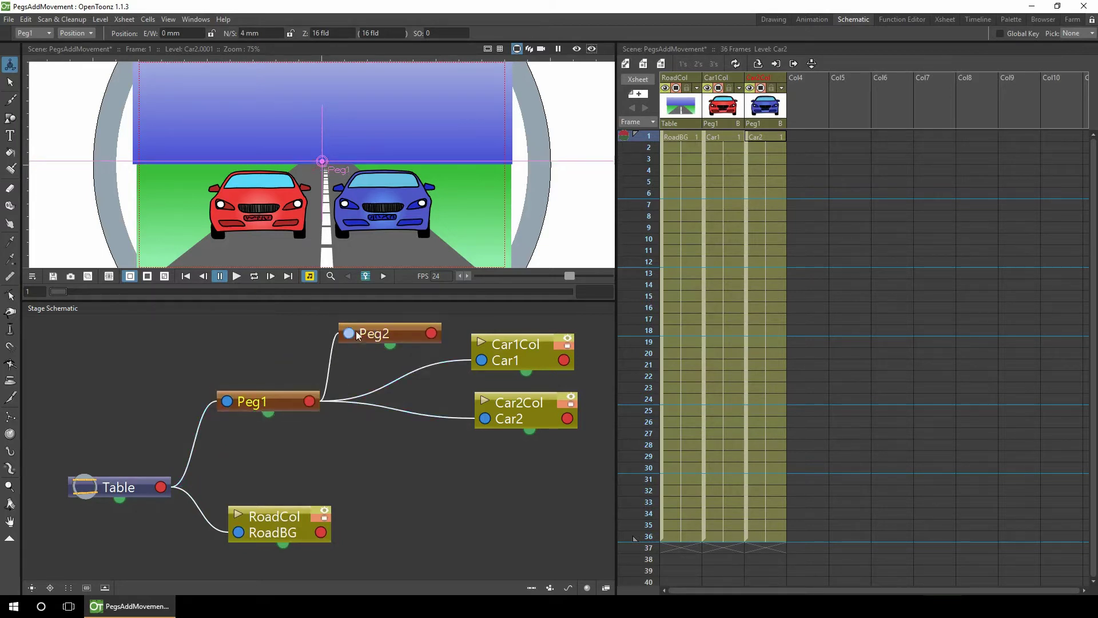
drag(432, 334, 481, 360)
drag(432, 334, 475, 415)
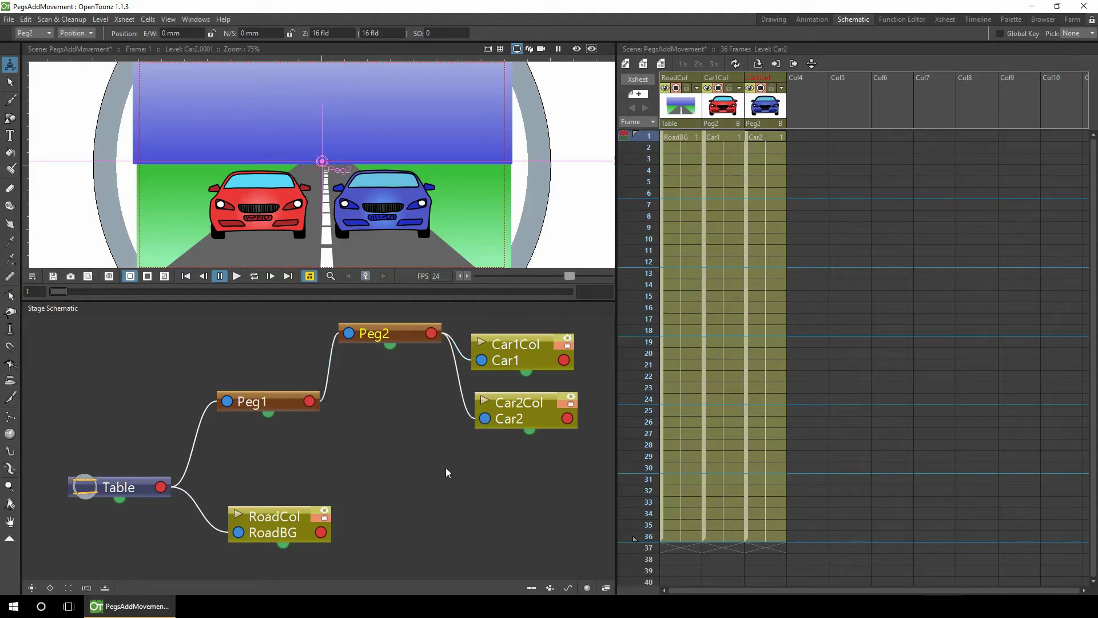
Rearrange the Peg1 and Peg2 nodes in a row between the Table and the car columns.
drag(394, 337, 405, 402)
drag(281, 406, 247, 410)
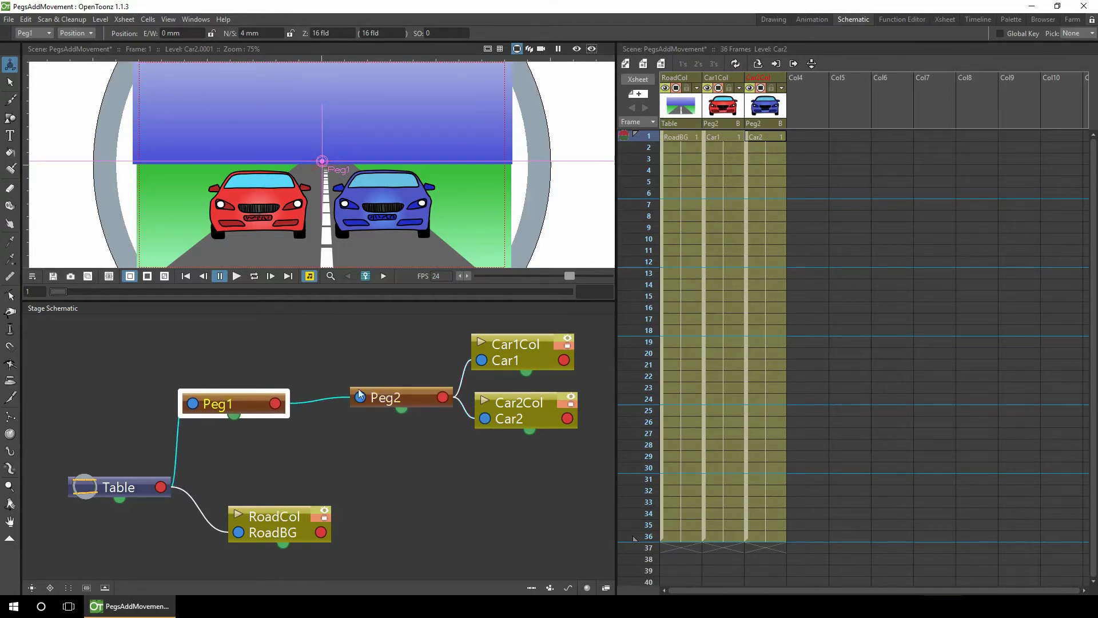
drag(358, 390, 334, 393)
click(412, 461)
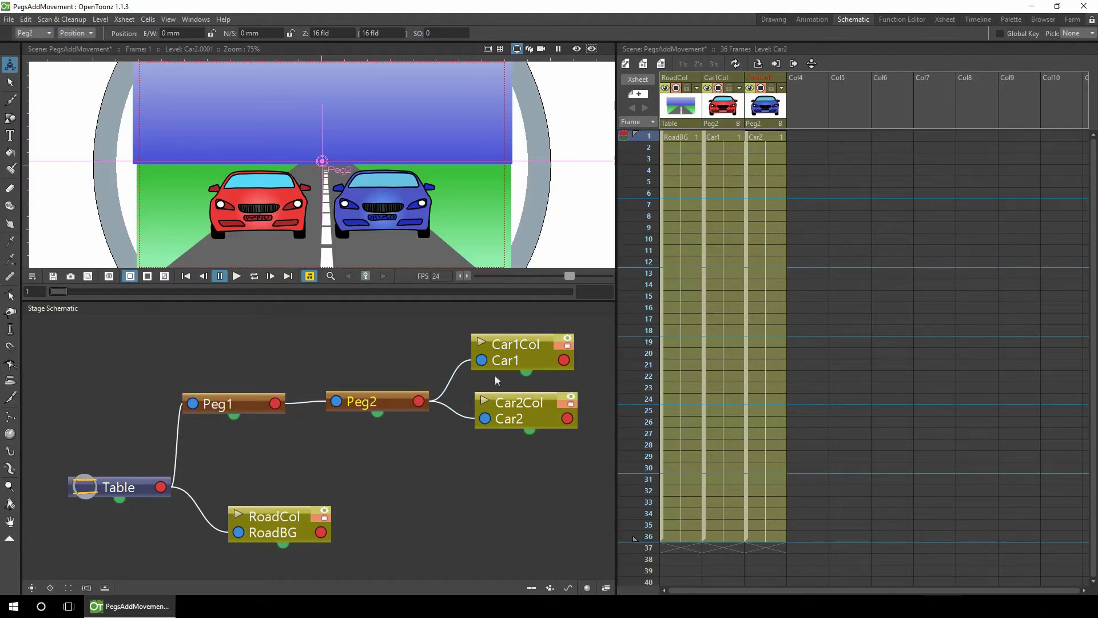
Position Peg2 at about E/W 1.27 mm, N/S -1.91 mm on frame 7 and E/W 2.54 mm, N/S 35.56 mm on frame 11.
mouse_move(652, 140)
mouse_down()
mouse_move(664, 268)
mouse_move(661, 135)
mouse_up()
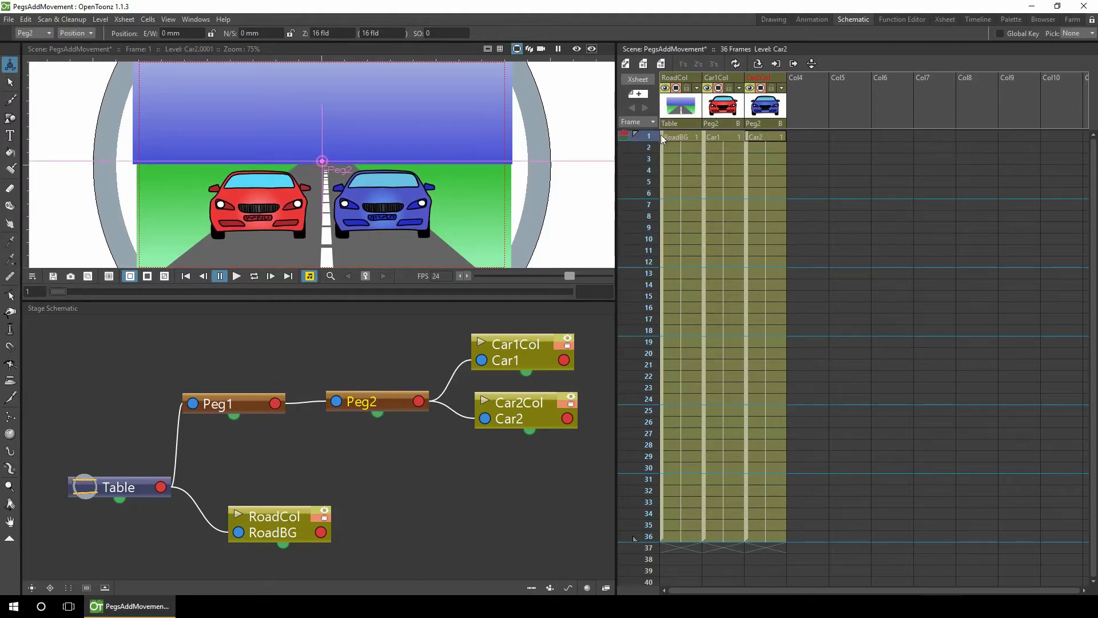
click(373, 400)
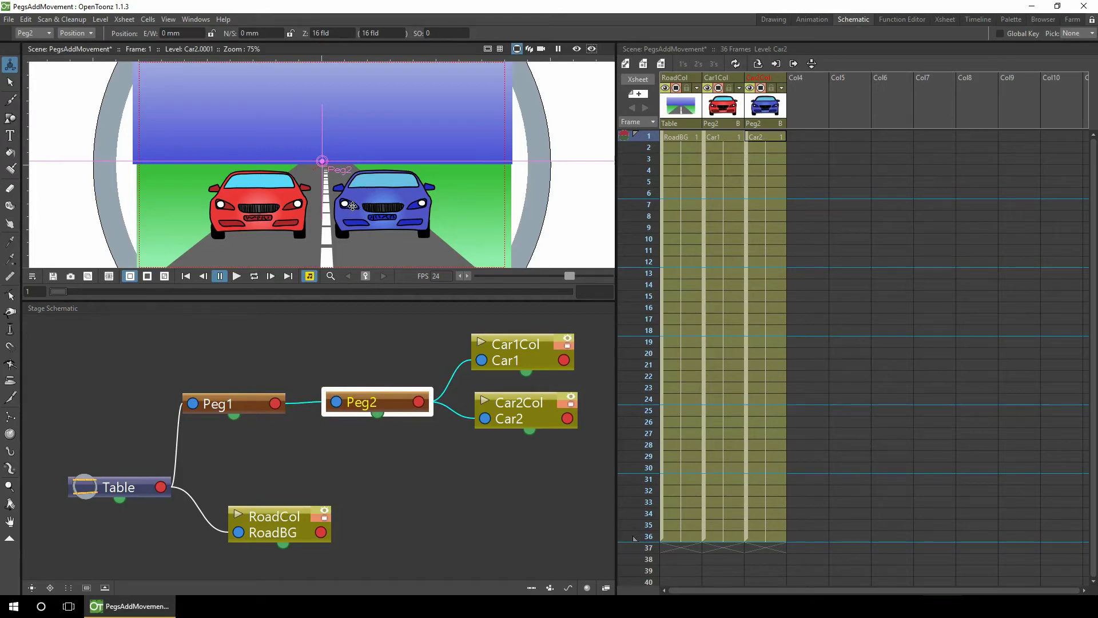
click(655, 205)
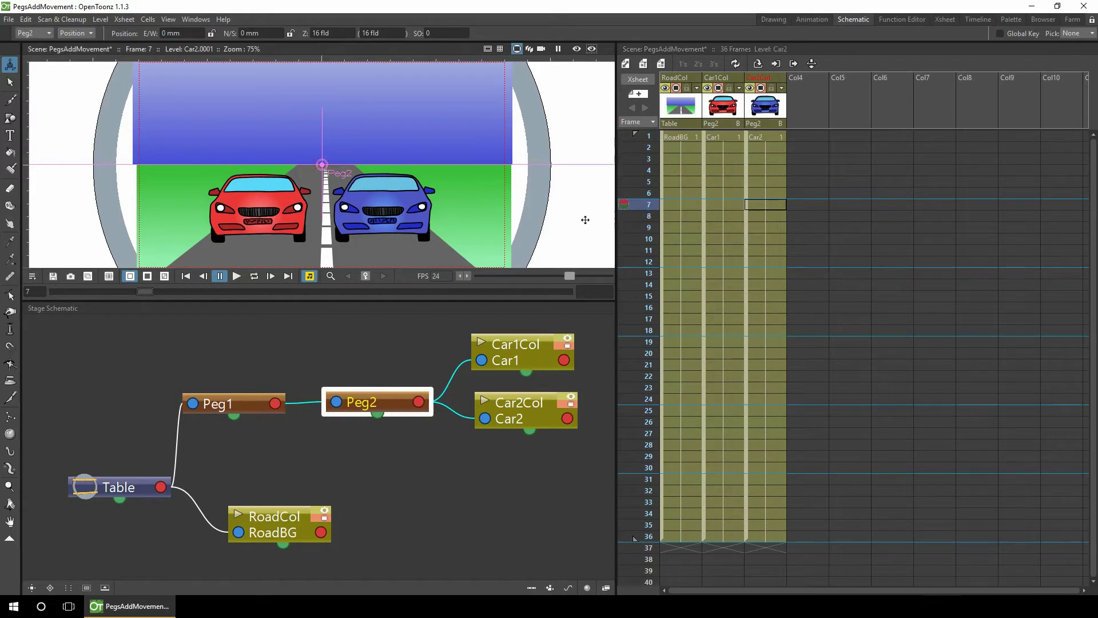
drag(338, 233, 340, 235)
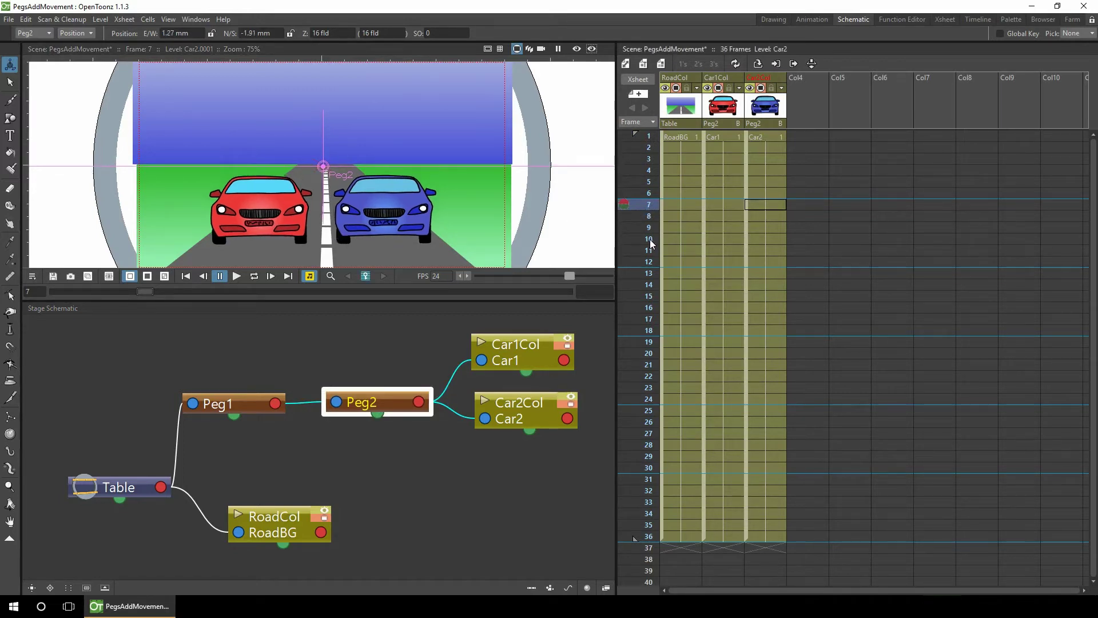
click(649, 251)
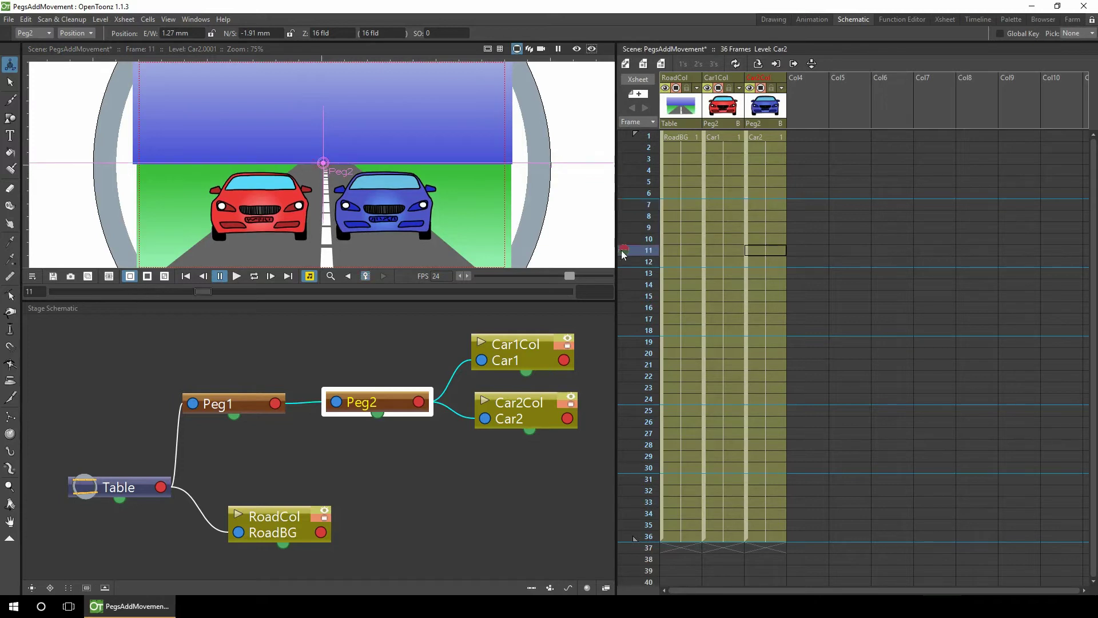
drag(353, 201, 361, 168)
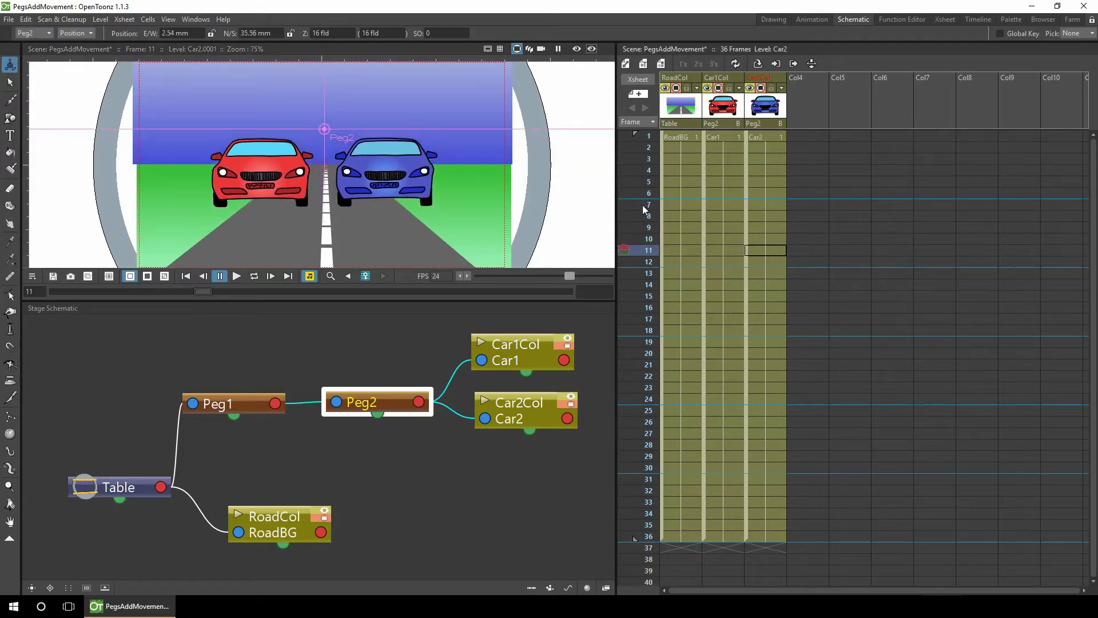
Move Peg2 down to about N/S -14.6 mm at frame 18 and scrub through frames 2 to 21.
drag(643, 205, 641, 250)
click(646, 331)
drag(355, 184, 354, 229)
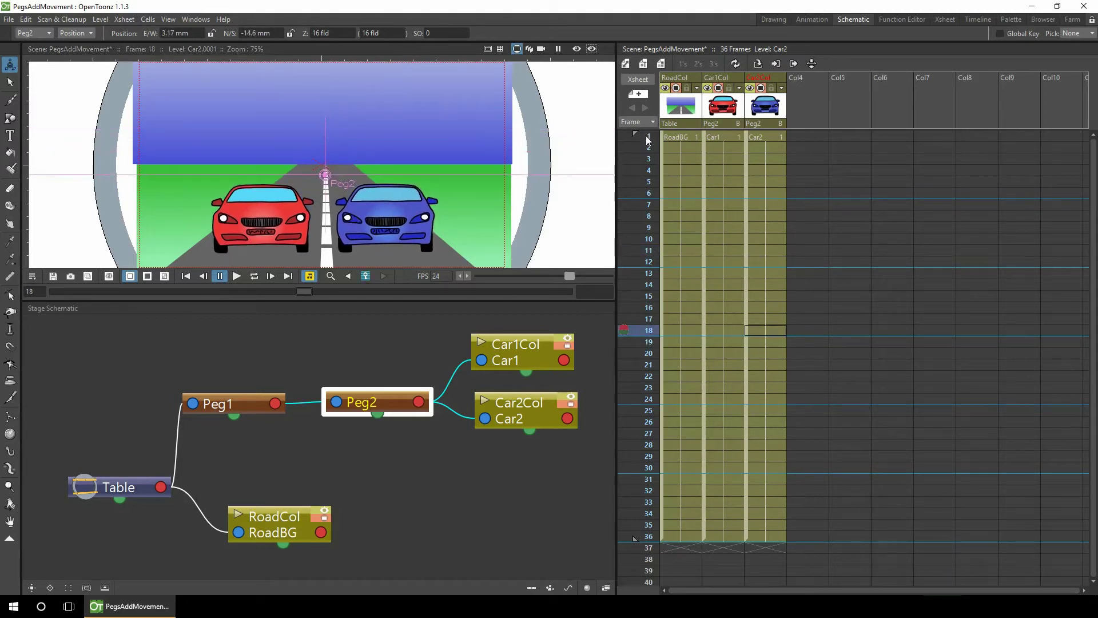
click(648, 148)
drag(649, 147, 649, 364)
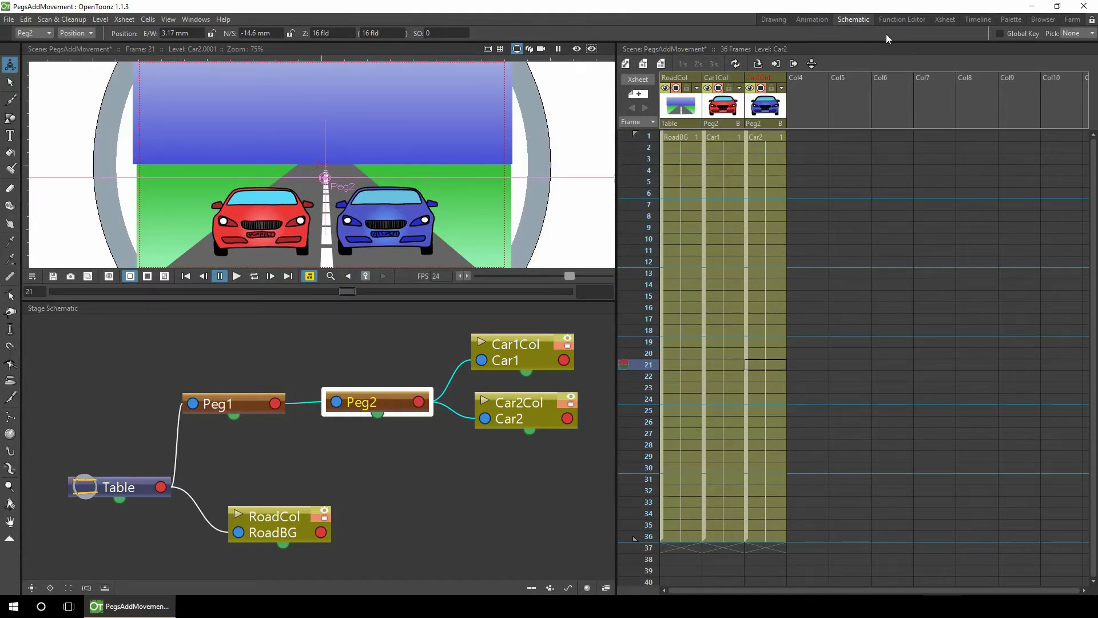
Show Peg2's animated channels in the Function Editor and delete all of its E/W keyframes.
click(895, 17)
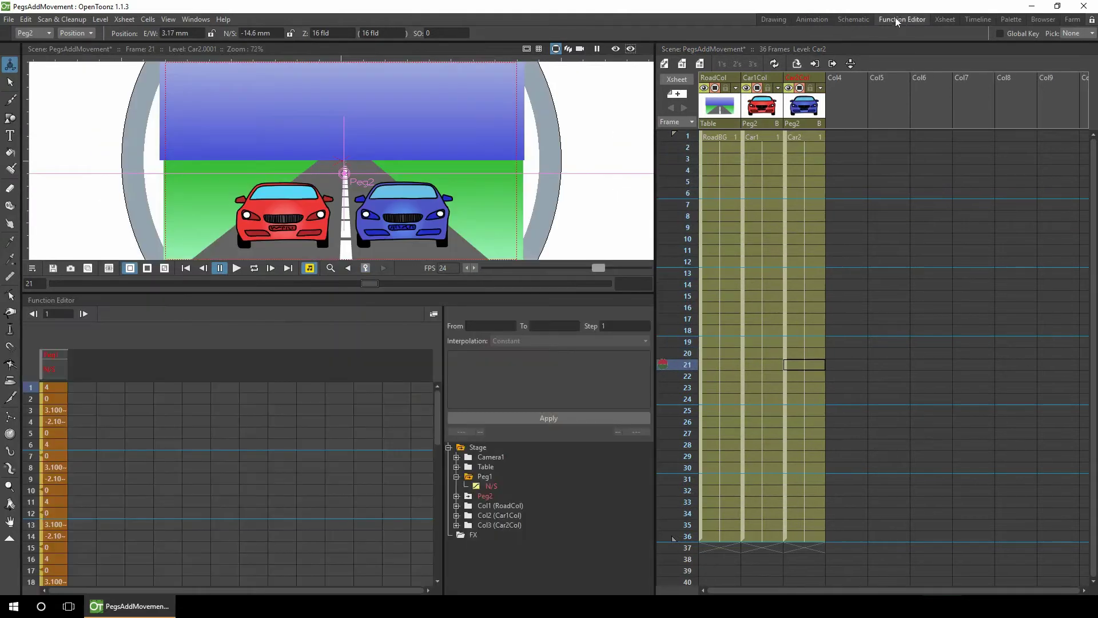
click(481, 496)
right_click(480, 497)
click(494, 504)
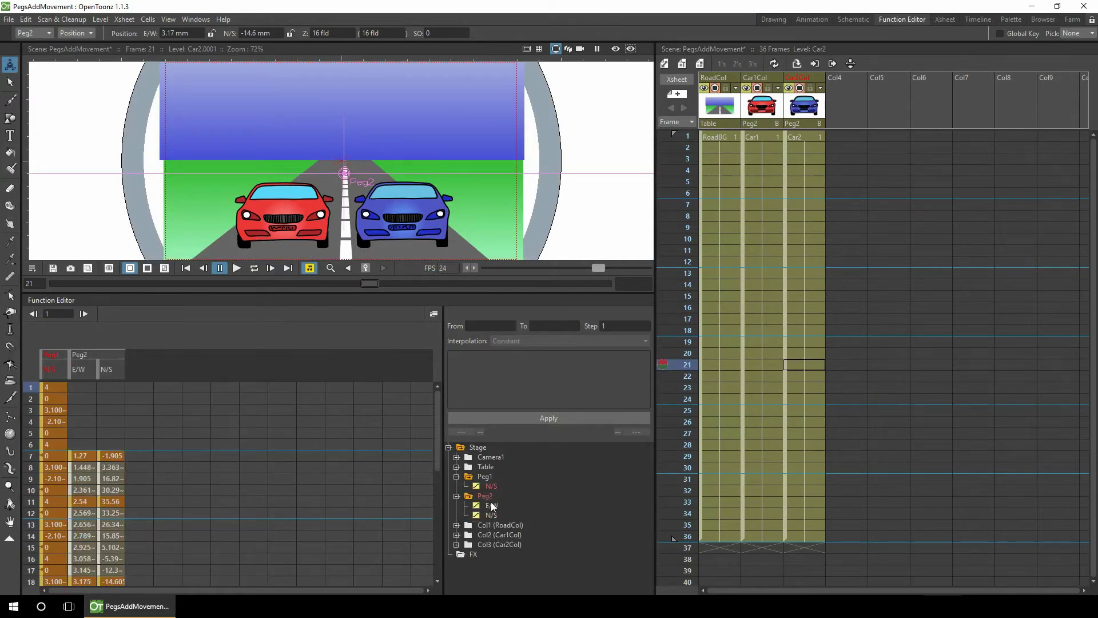
drag(79, 455, 81, 563)
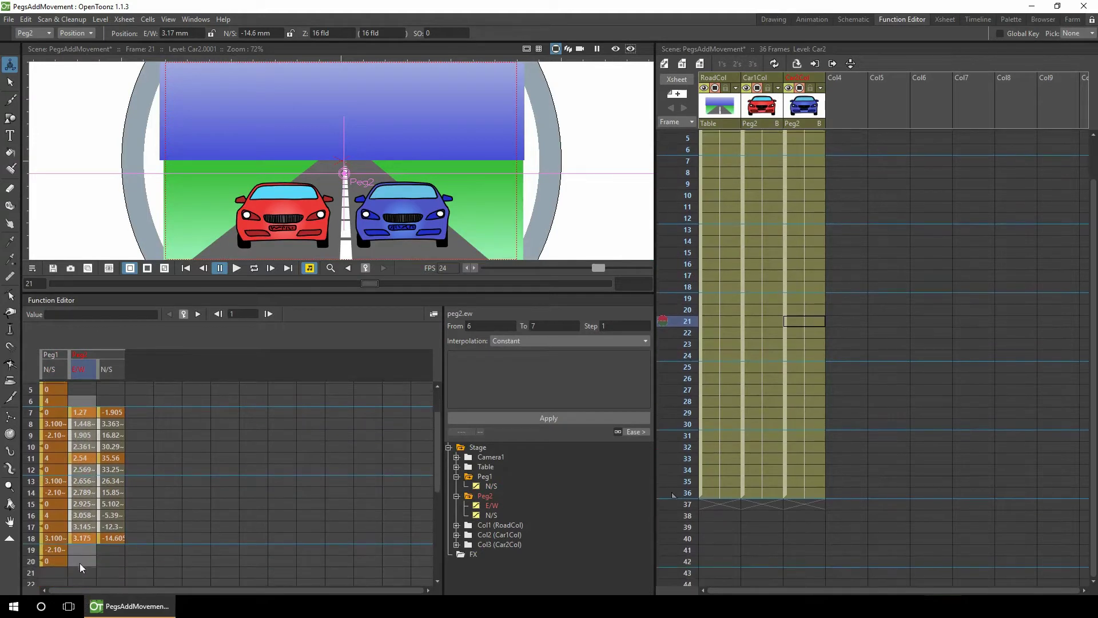
key(Delete)
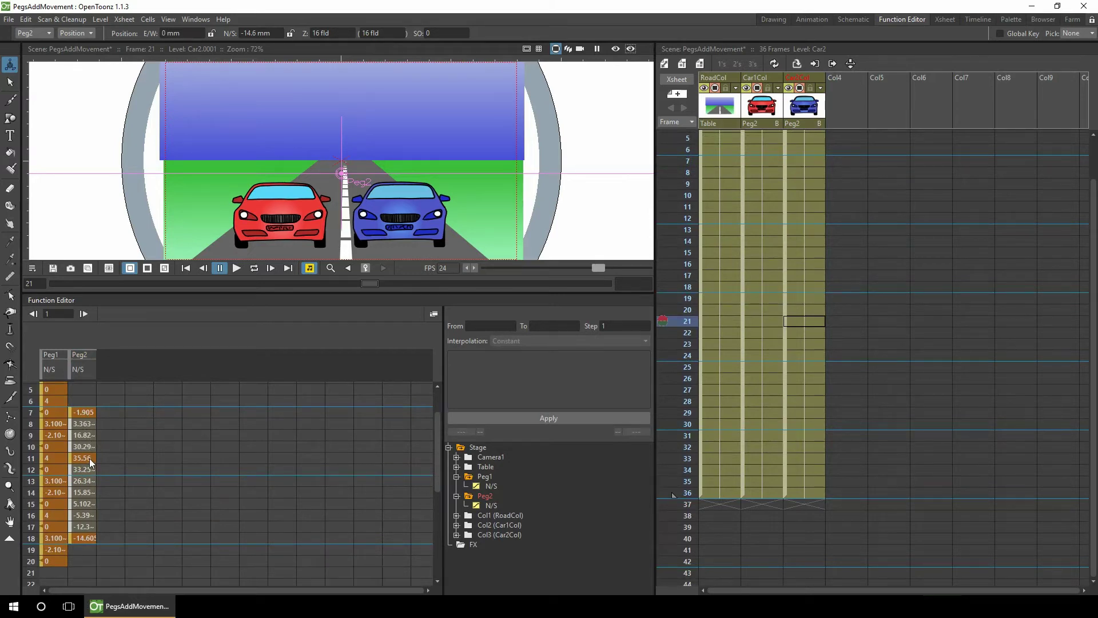
Select Peg2's N/S key at frame 18, examine the Function Curves graph, and close it.
click(89, 537)
click(433, 314)
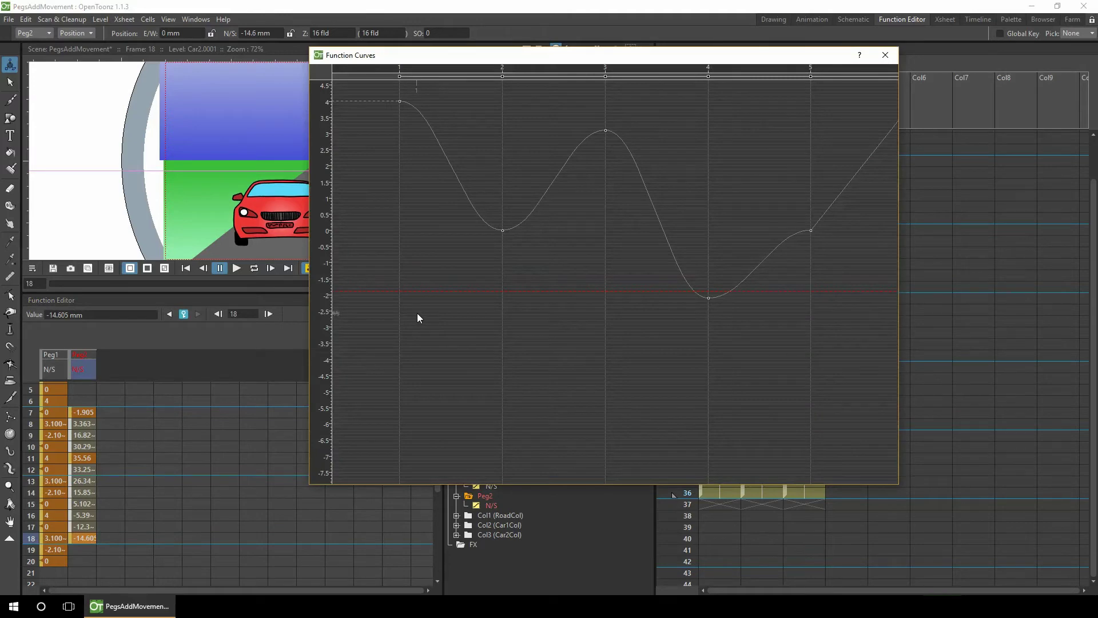
click(886, 55)
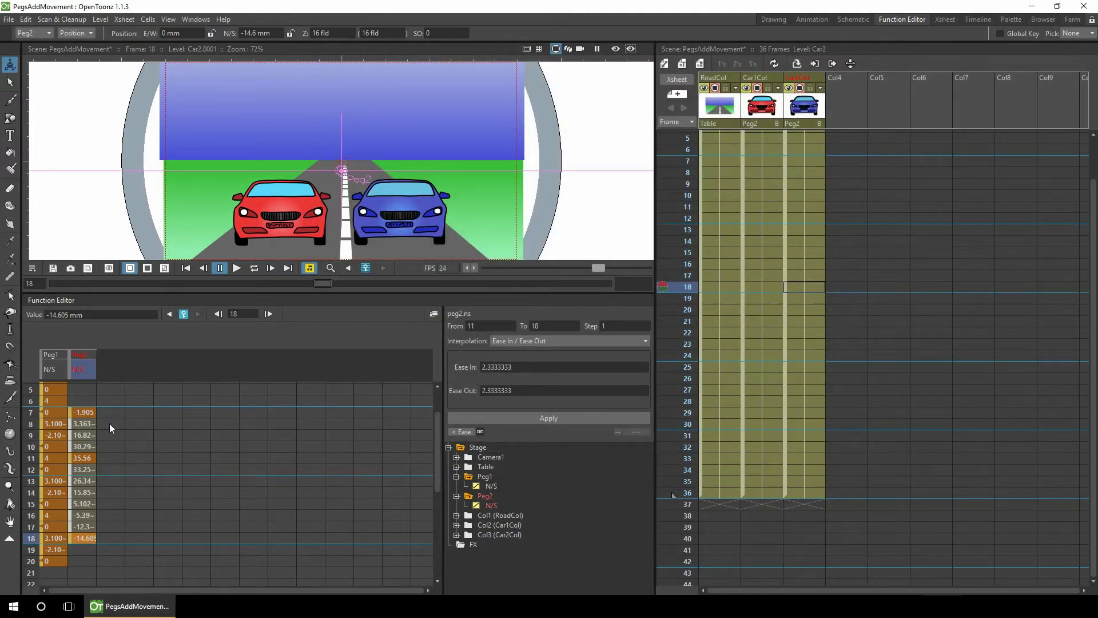
Set Peg2's N/S value to 0 mm at both frame 7 and frame 18.
double_click(80, 412)
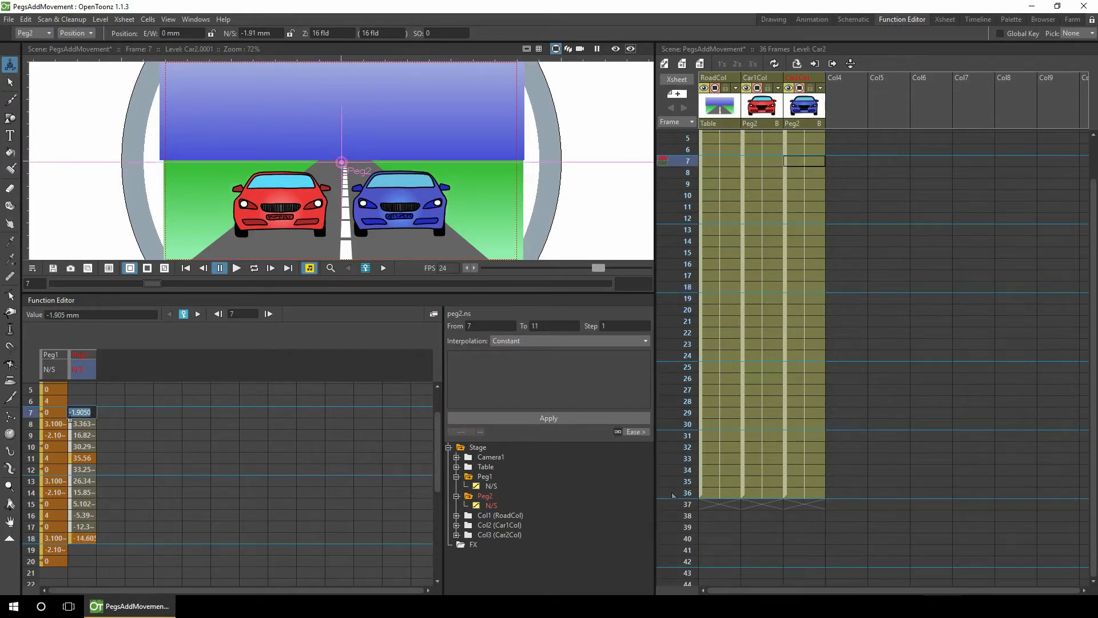
text(0)
key(Return)
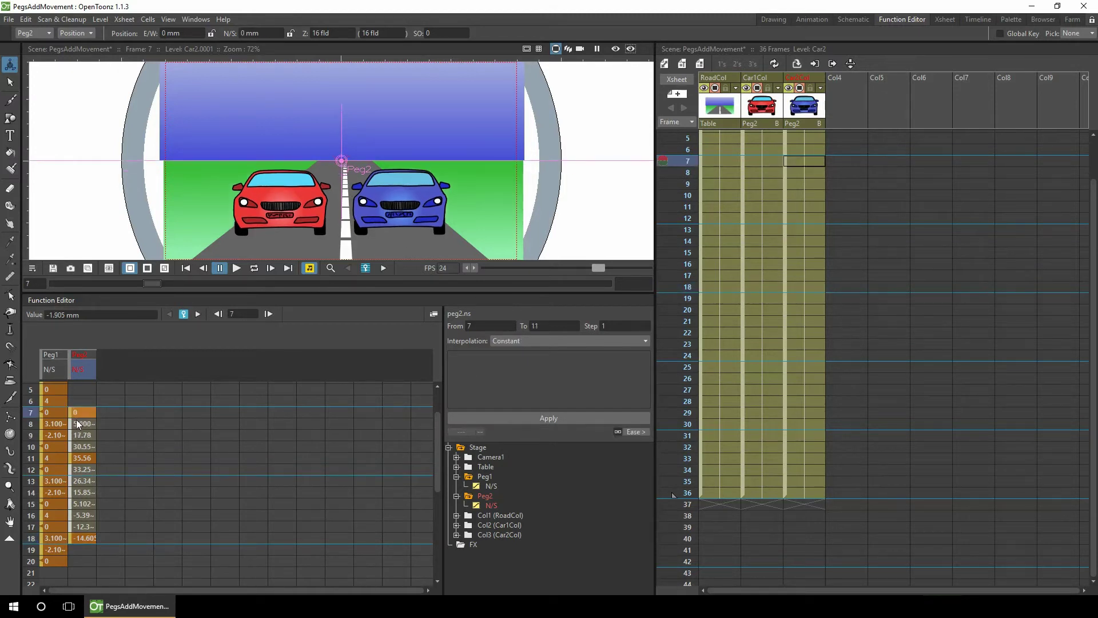
double_click(85, 537)
drag(71, 538, 101, 537)
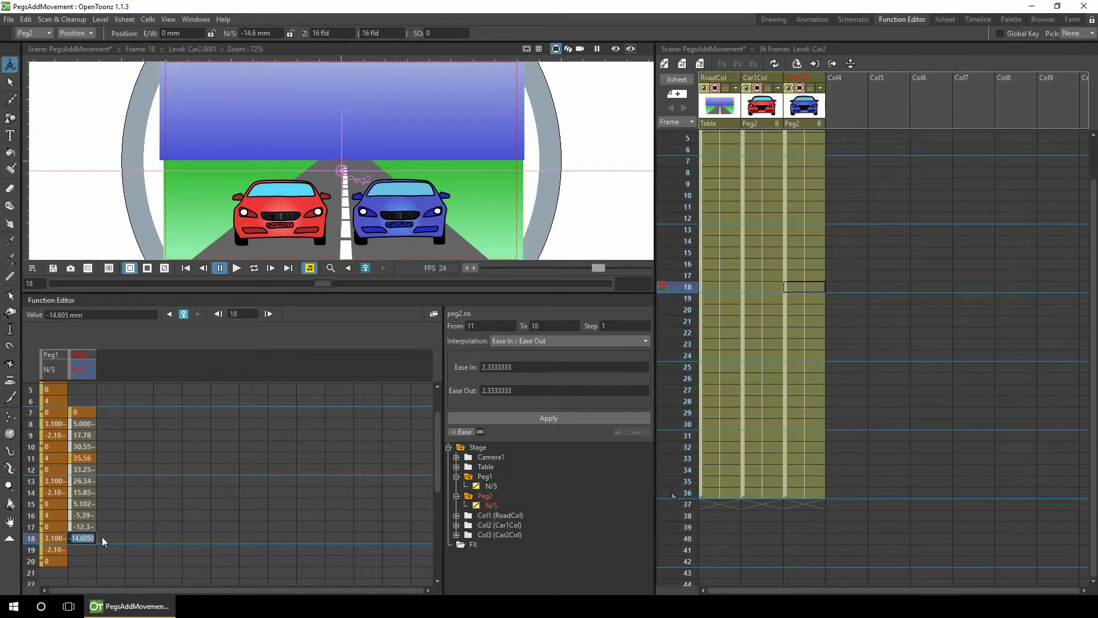
key(Return)
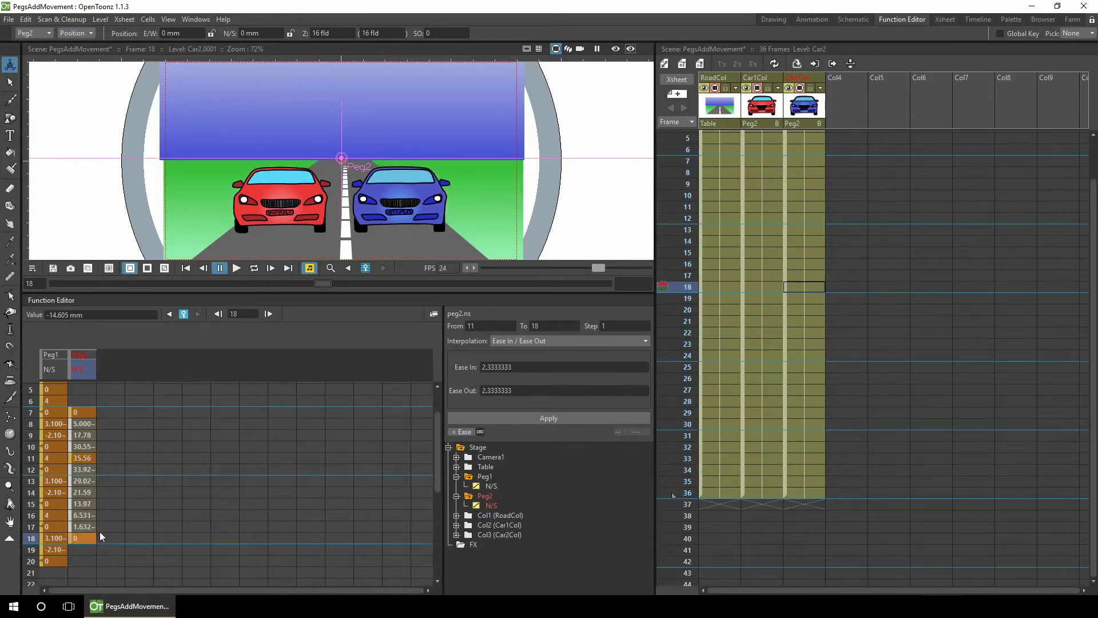
Scrub from frame 7 to frame 17 to check the cars' jump combined with the shake.
click(30, 412)
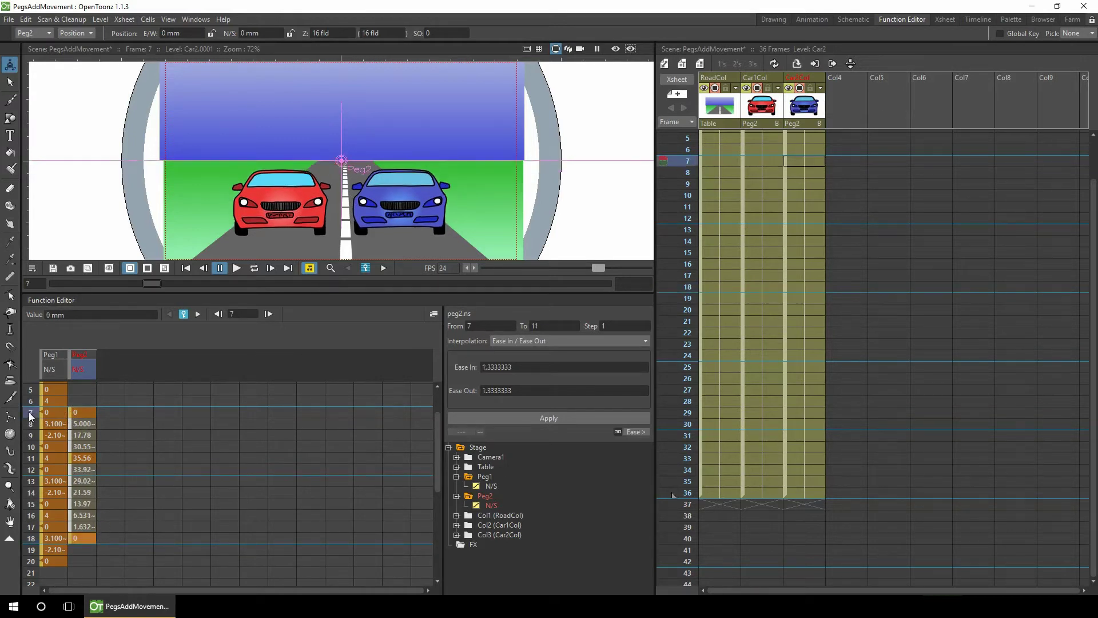
click(31, 436)
drag(31, 437, 28, 528)
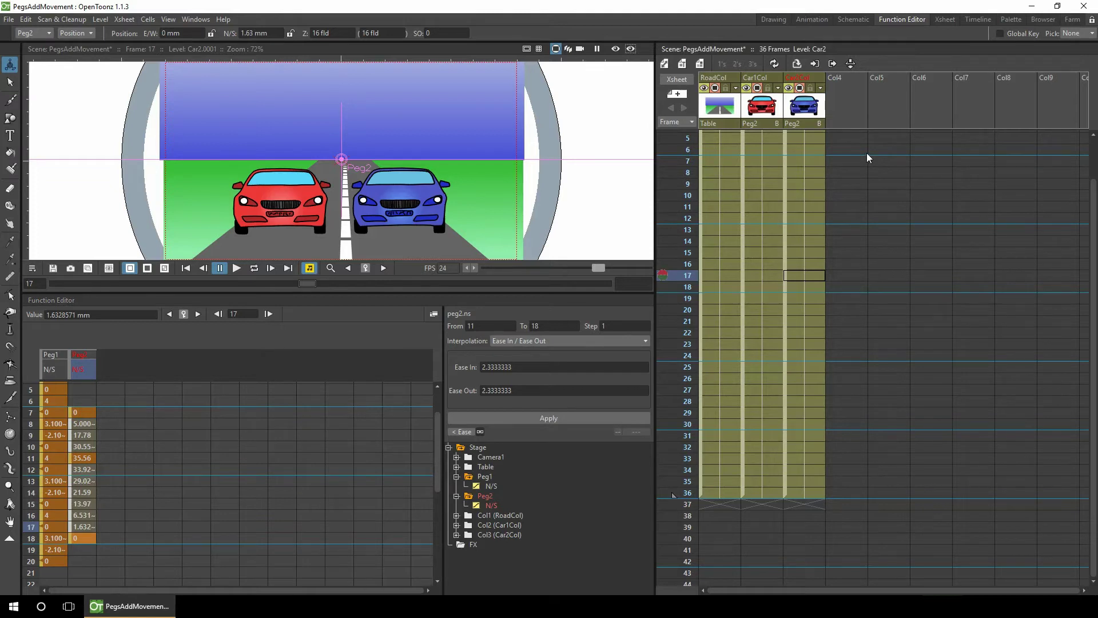
Delete Peg1 and Peg2 from the stage schematic and move the Car1Col and Car2Col nodes closer to the Table node.
click(853, 19)
click(242, 406)
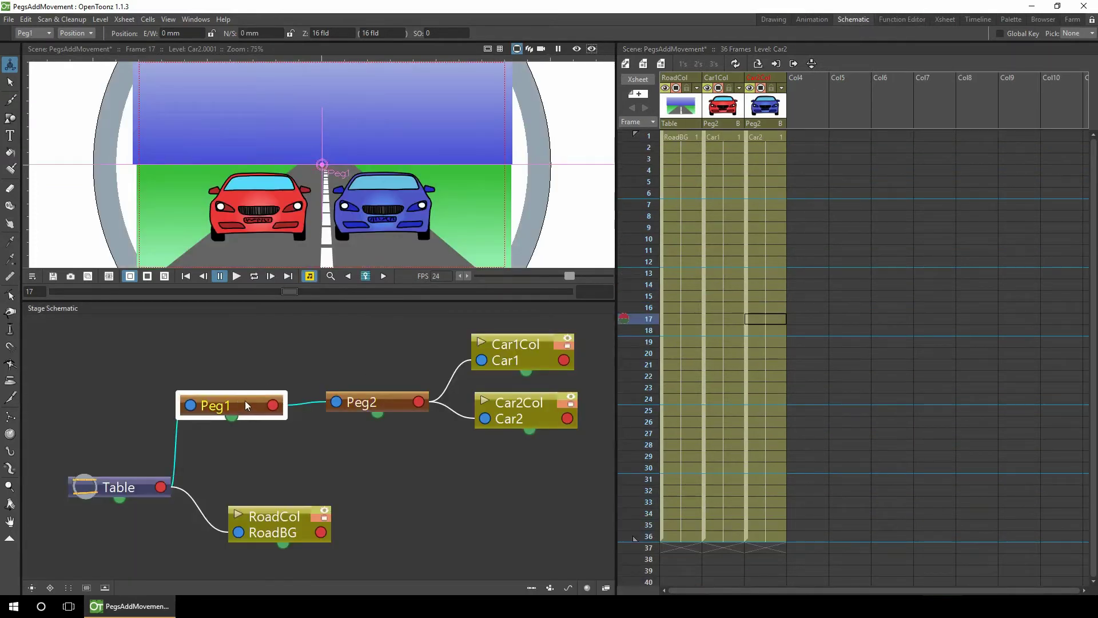
key(Delete)
click(353, 396)
key(Delete)
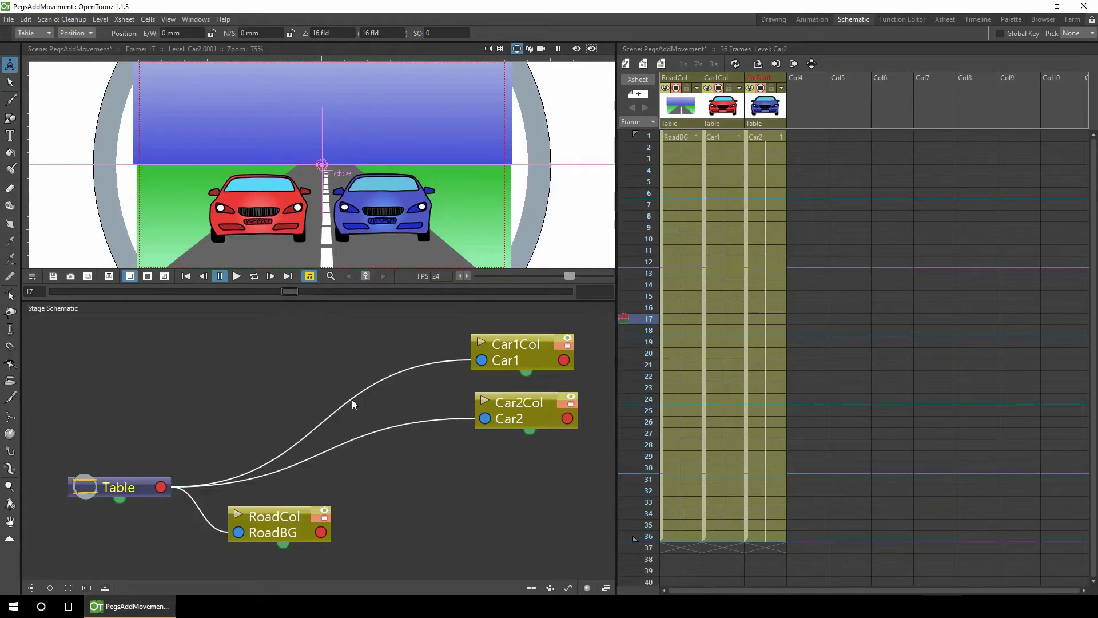
drag(506, 362, 314, 392)
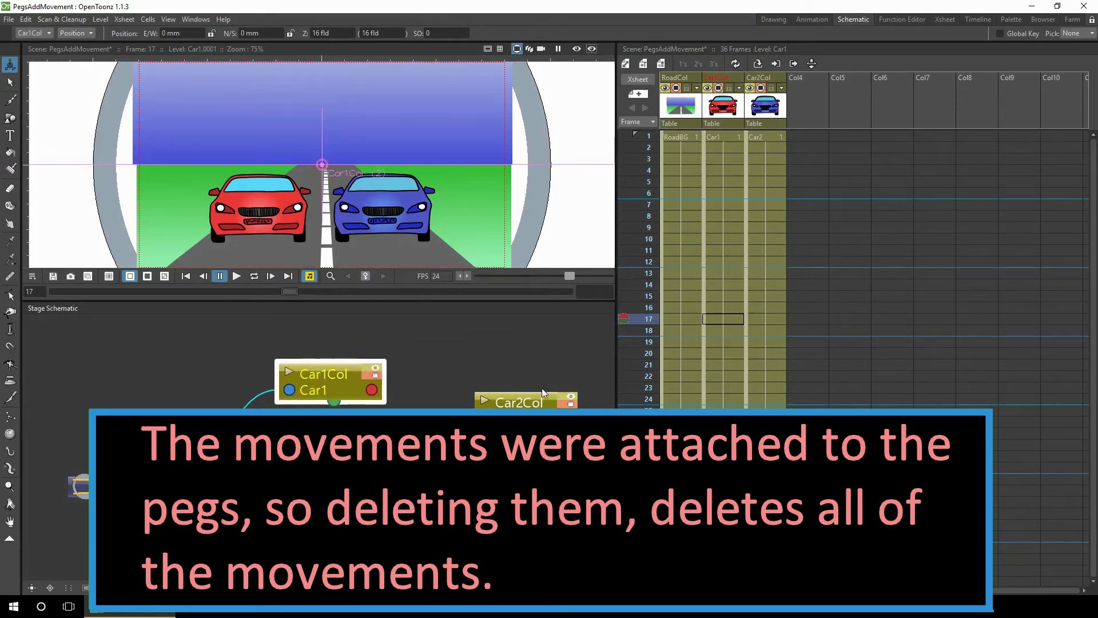
drag(543, 400, 538, 435)
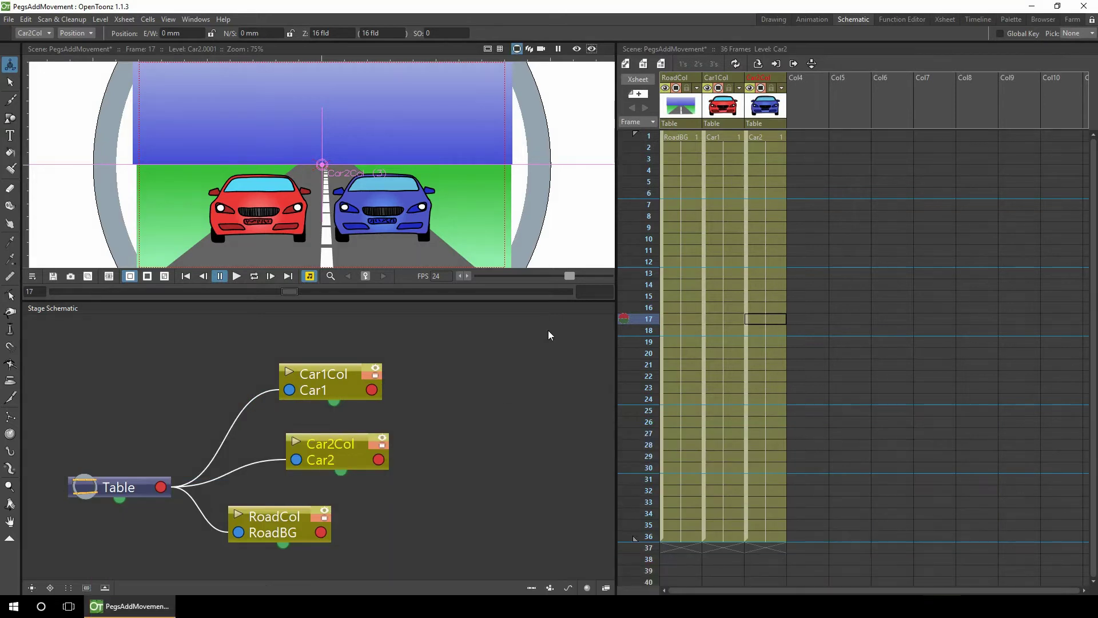
Create a new Toonz vector level named RoadBounce at frame 1 of column 4.
click(799, 136)
click(627, 64)
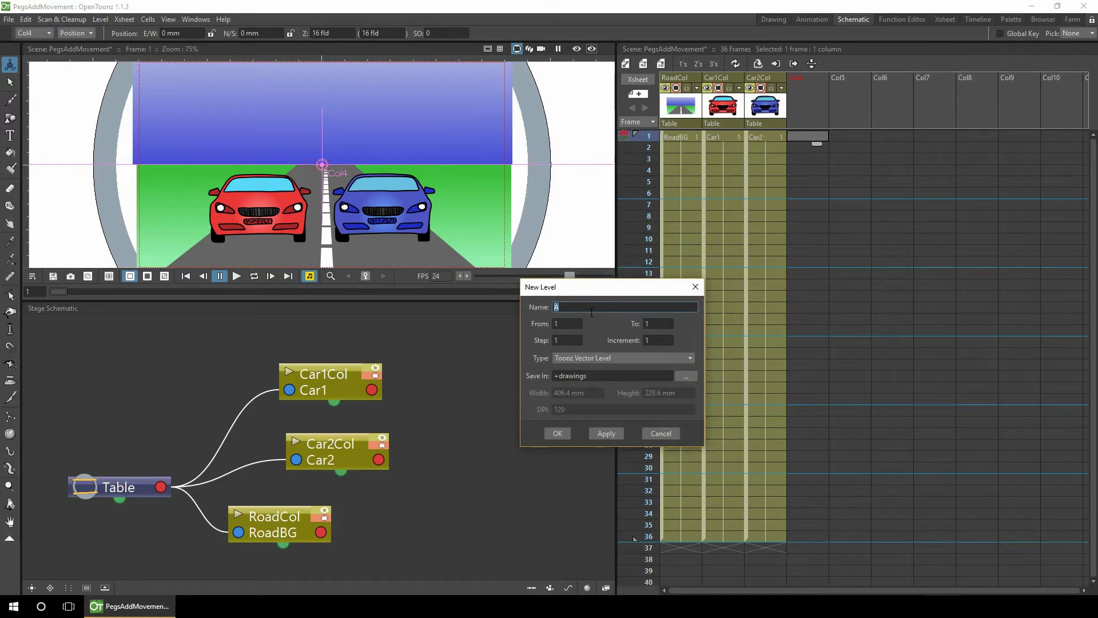
text(RoadBounce)
click(550, 433)
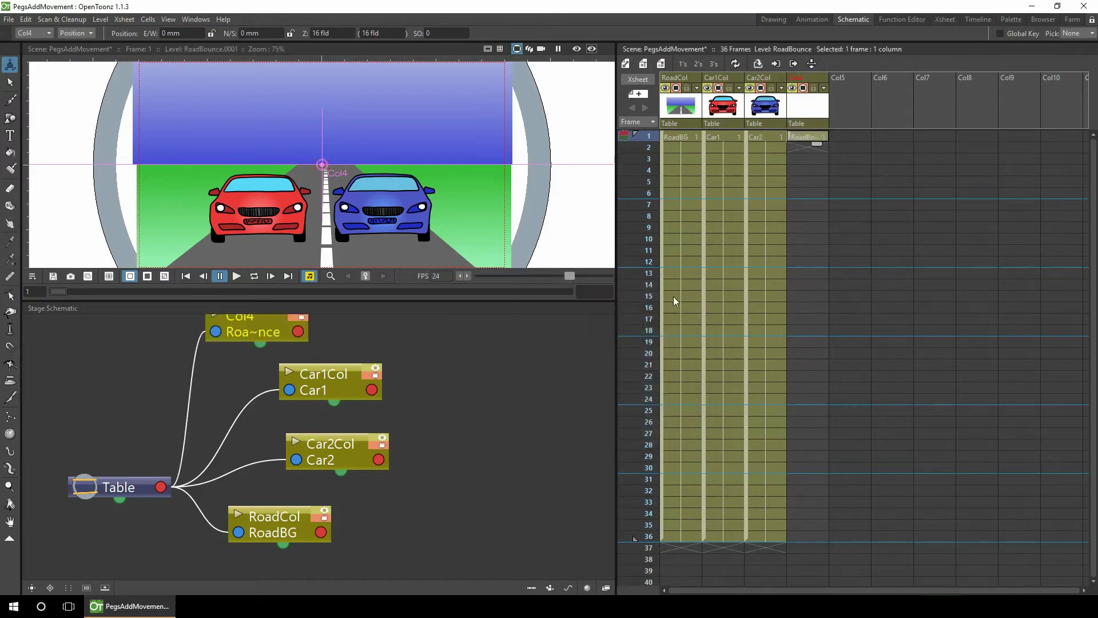
Create a new Toonz vector level named CarJump at frame 1 of column 5.
click(845, 138)
click(626, 64)
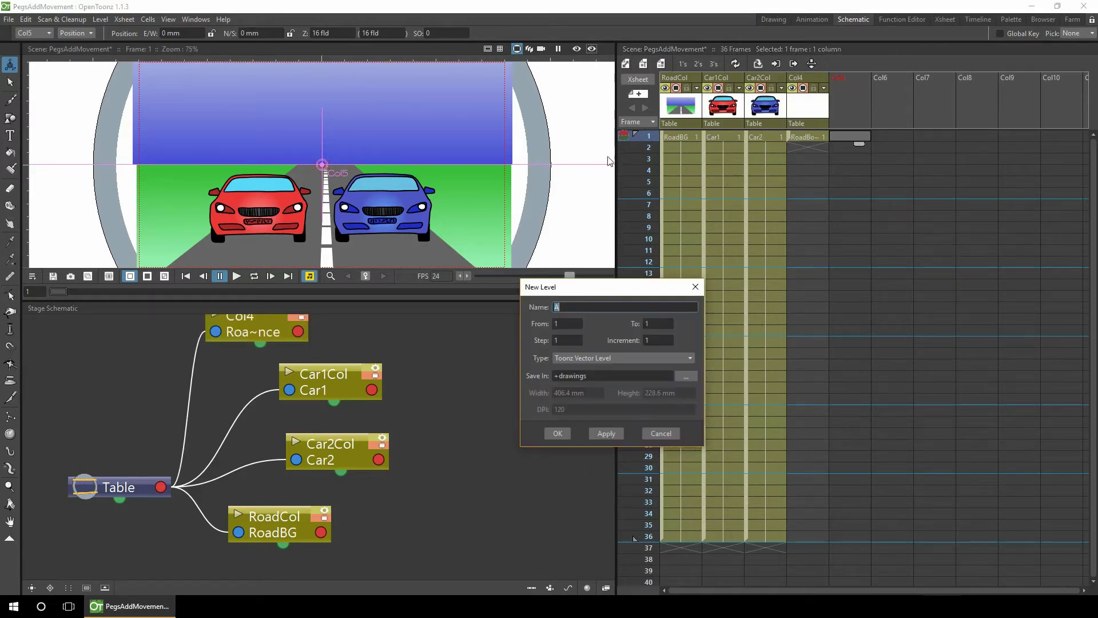
text(CarJump)
click(558, 432)
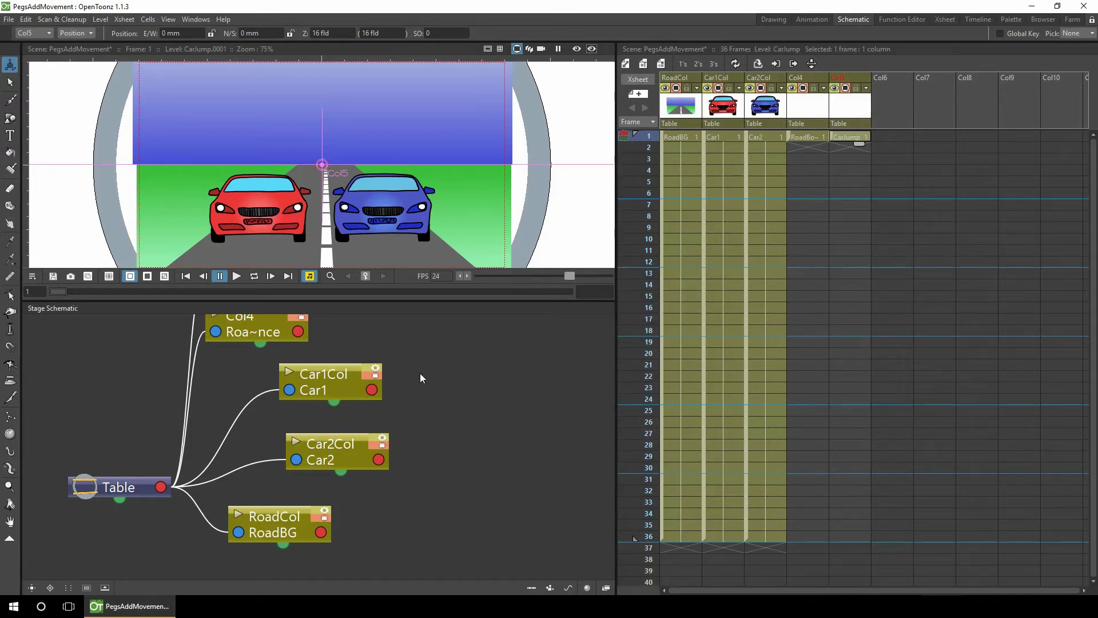
Rearrange the schematic nodes so the Col4 and Col5 nodes lie between the Table and the two car nodes.
drag(323, 383, 512, 351)
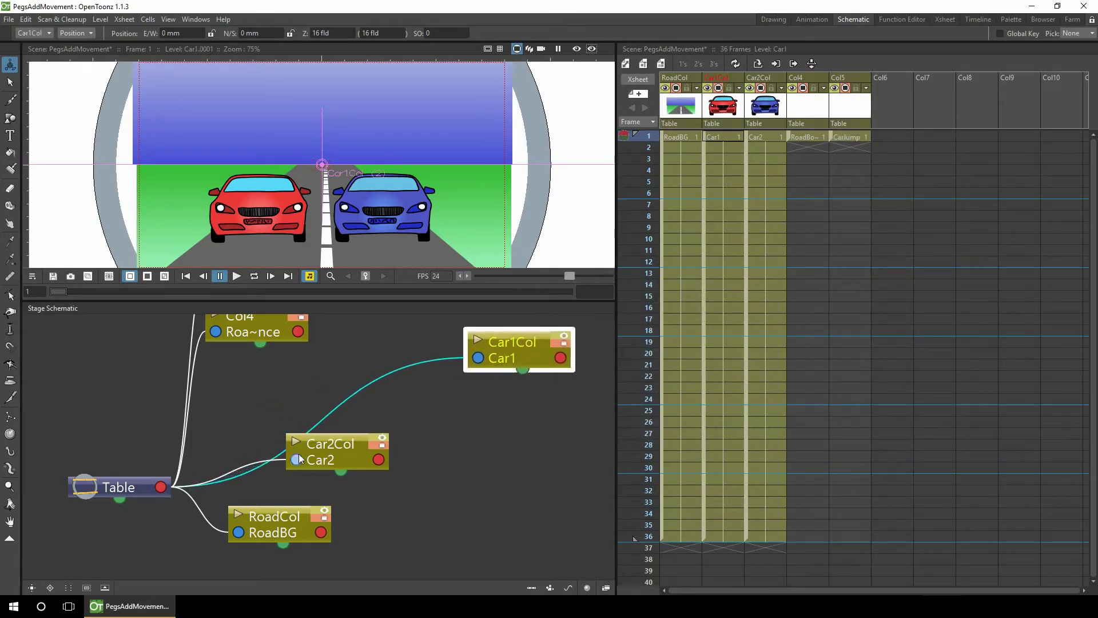
drag(314, 457, 512, 437)
drag(273, 338, 411, 412)
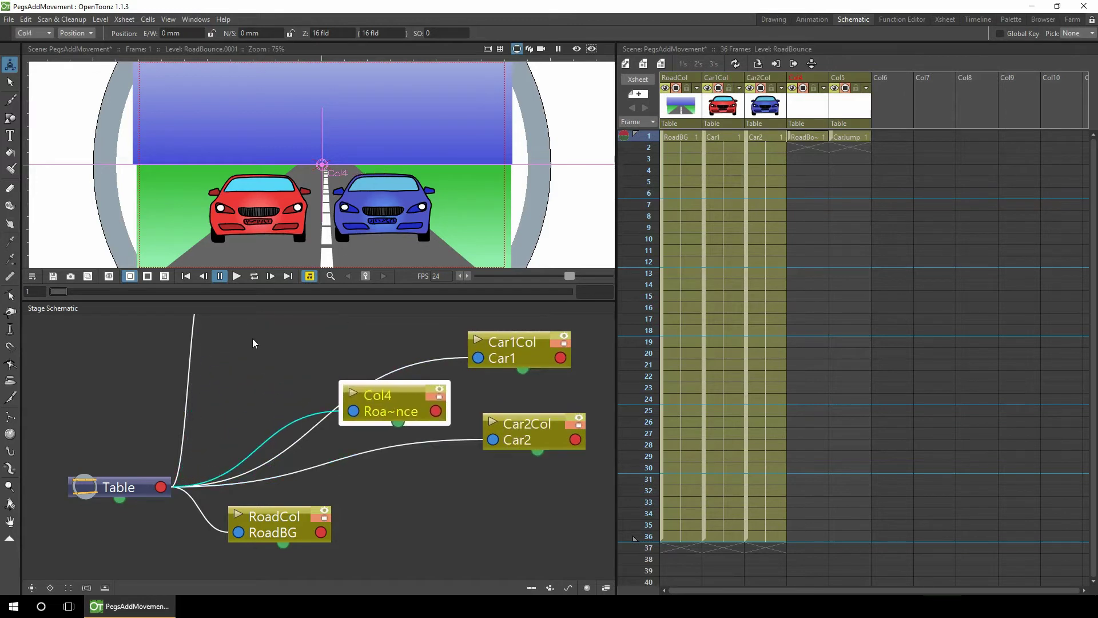
click(259, 345)
scroll(261, 340, up, 3)
drag(248, 341, 338, 365)
click(386, 458)
drag(386, 459, 275, 446)
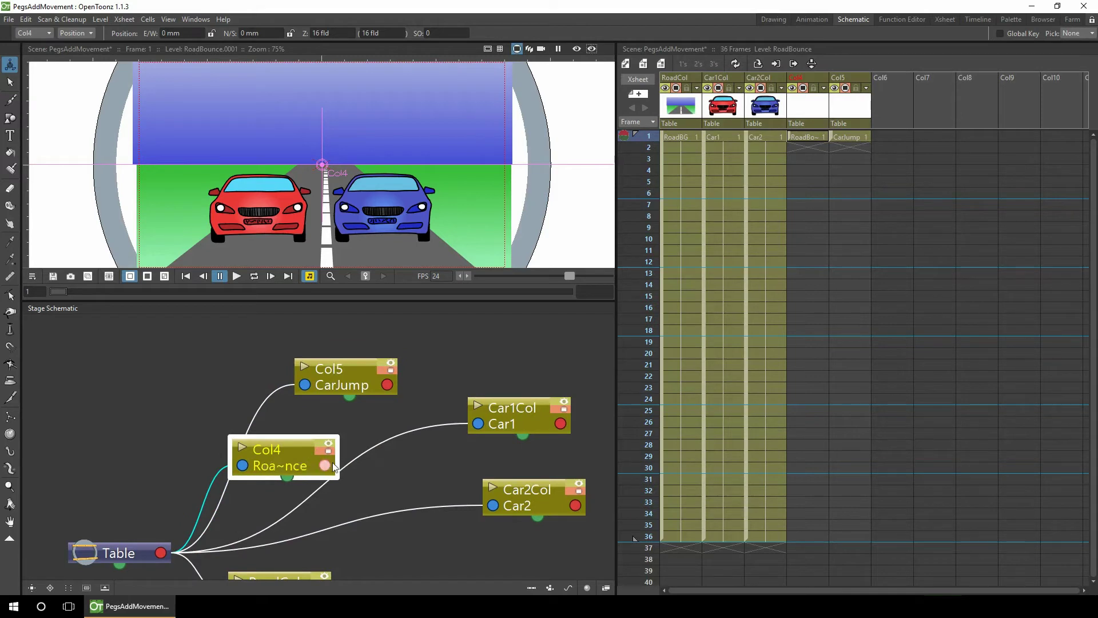
Link Col4 to Col5 and Col5 to both Car1Col and Car2Col, and reorder the schematic nodes.
drag(316, 441, 305, 385)
drag(388, 385, 477, 424)
drag(388, 385, 492, 505)
drag(130, 551, 107, 397)
click(68, 588)
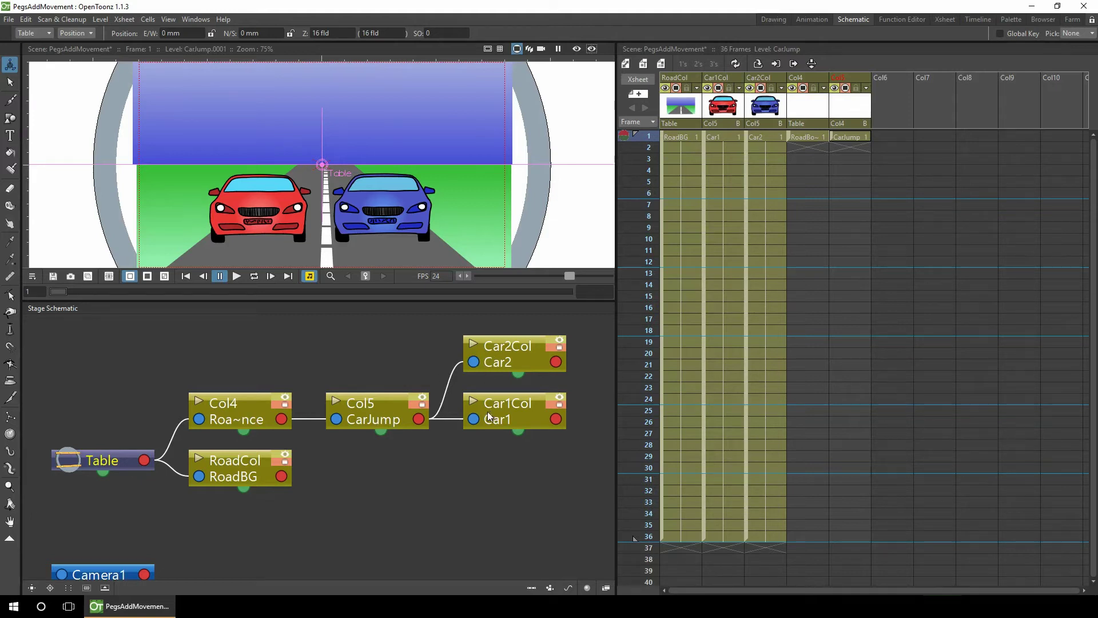
Shake Col4 (RoadBounce) by hand at frames 1 to 6, keying N/S at about 4.4, -0.6, 3.2, -5.7, -3.8 and -8.3 mm.
click(244, 412)
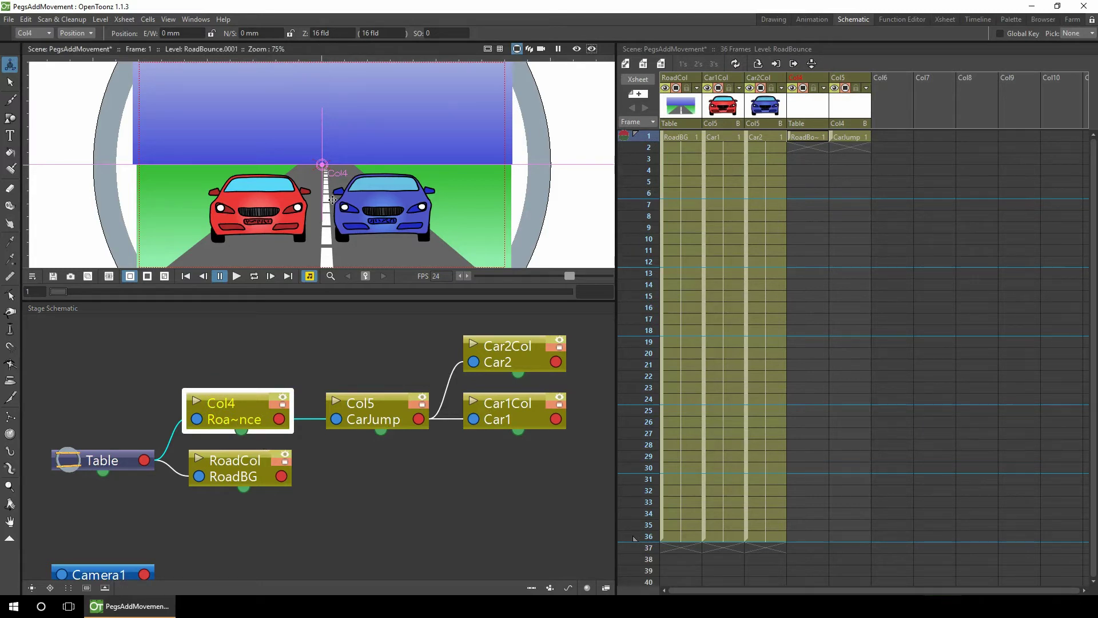
mouse_move(326, 198)
mouse_down()
mouse_move(332, 209)
mouse_move(307, 212)
mouse_move(329, 199)
mouse_up()
key(period)
key(period)
key(period)
key(period)
key(period)
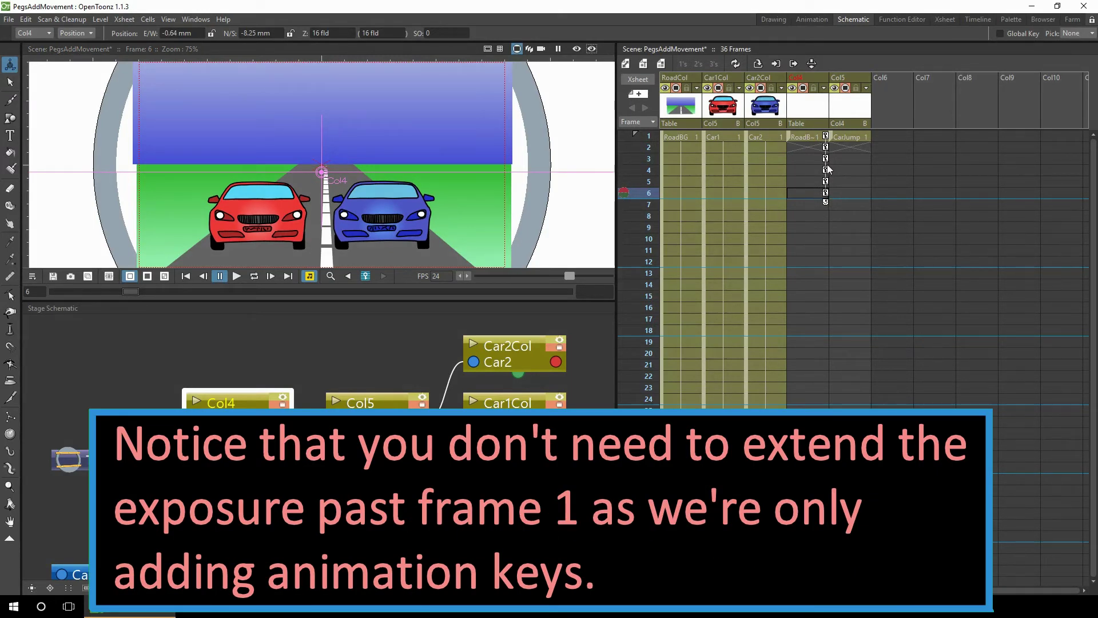
Switch to the Function Editor workspace and rename column Col4 as RoadBounce.
click(896, 19)
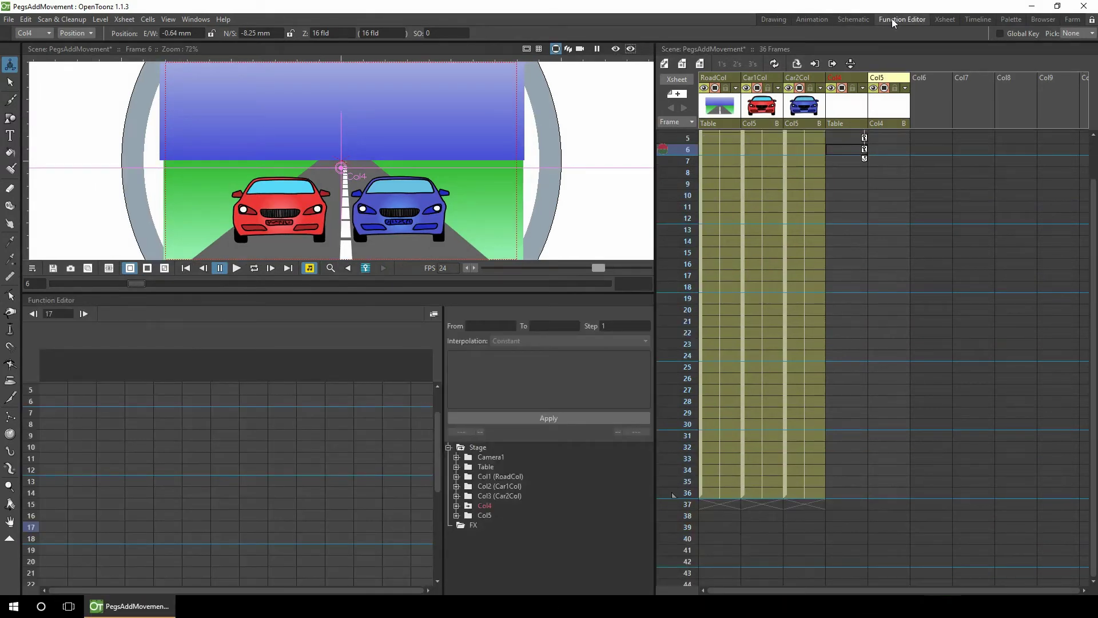
double_click(841, 77)
key(ctrl+a)
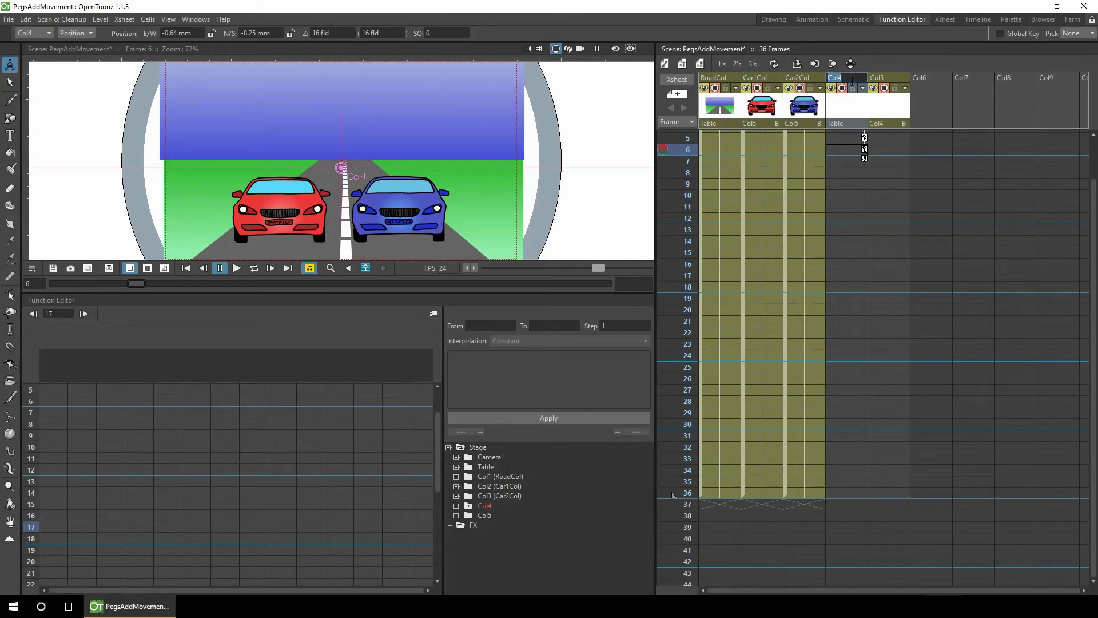
text(RoadBounce)
key(Return)
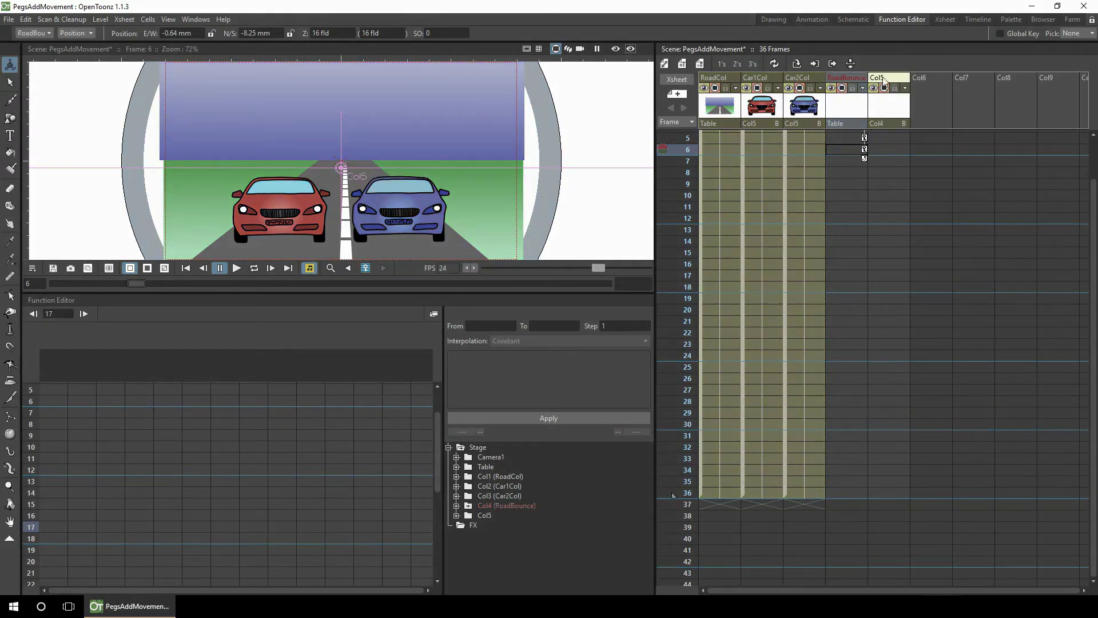
Rename column Col5 as CarsJump.
double_click(878, 77)
key(ctrl+a)
text(CarsJump)
key(Return)
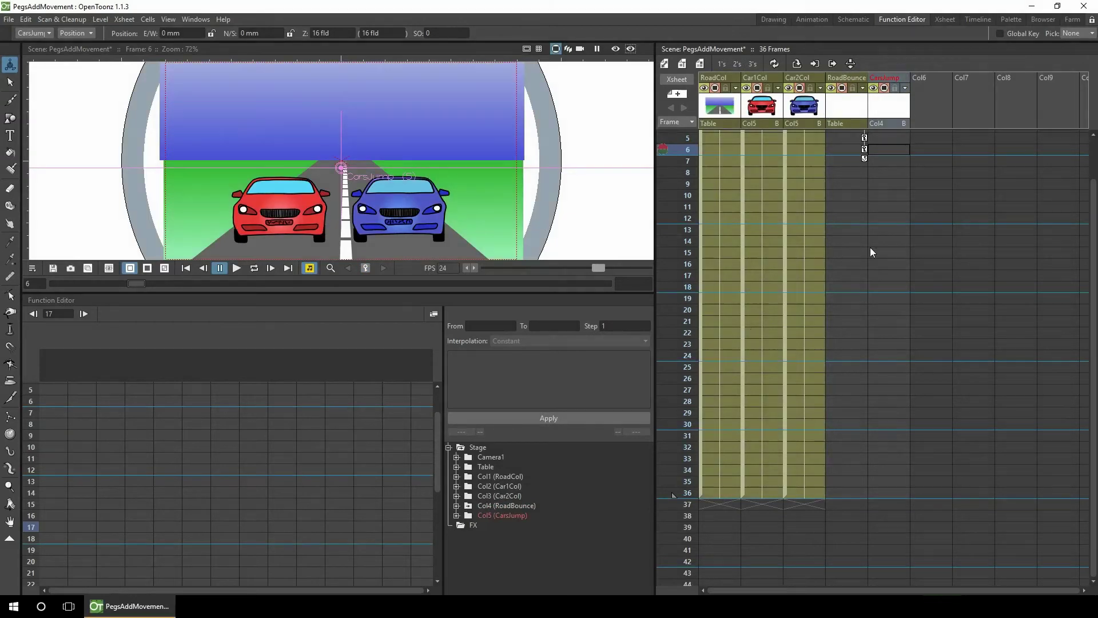
Delete all of RoadBounce's E/W keyframes in the Function Editor and make its remaining keys repeat in a cycle.
click(497, 504)
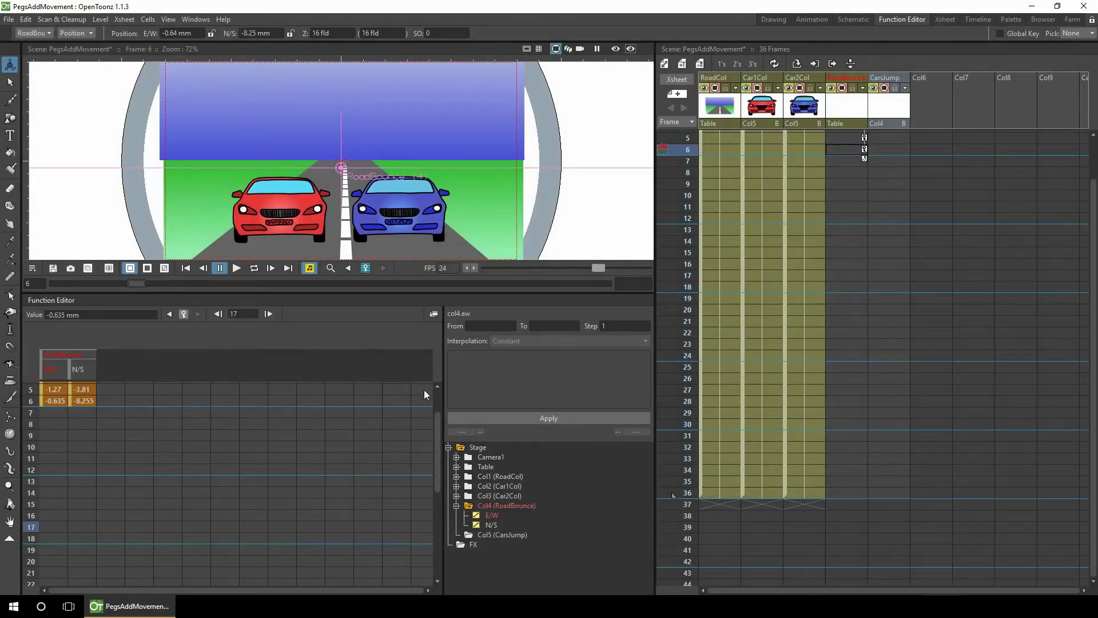
drag(438, 452, 438, 402)
click(50, 369)
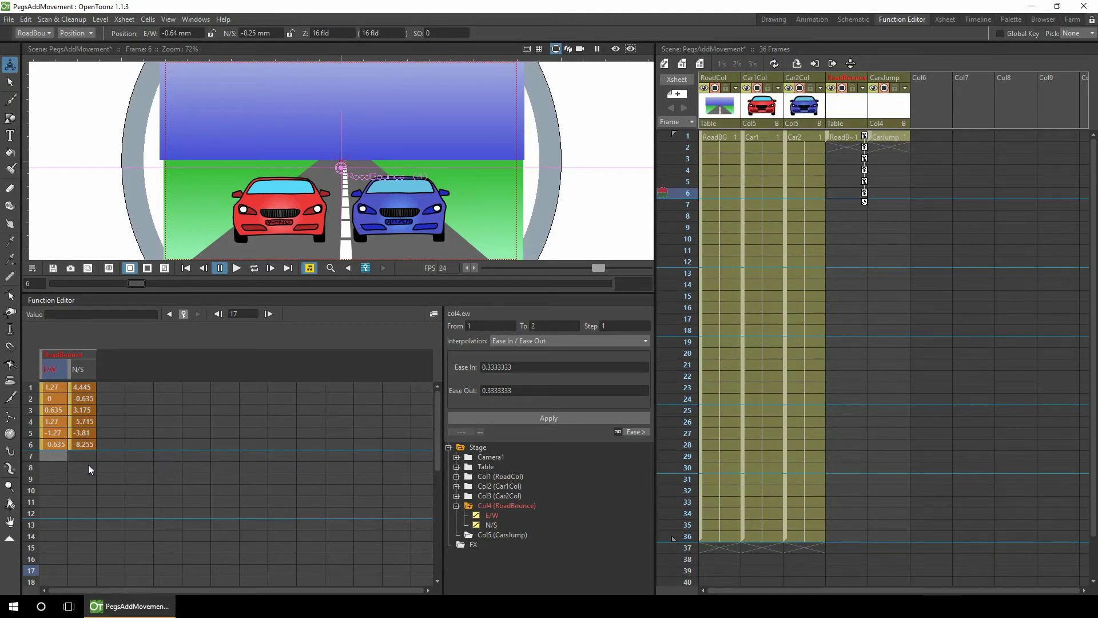
key(Delete)
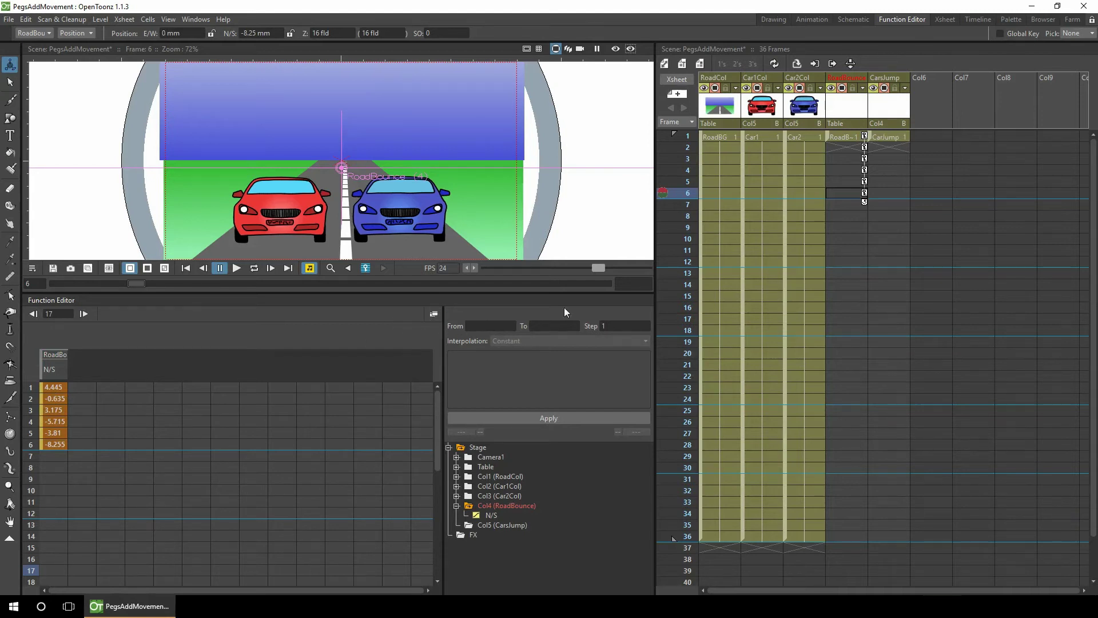
click(865, 202)
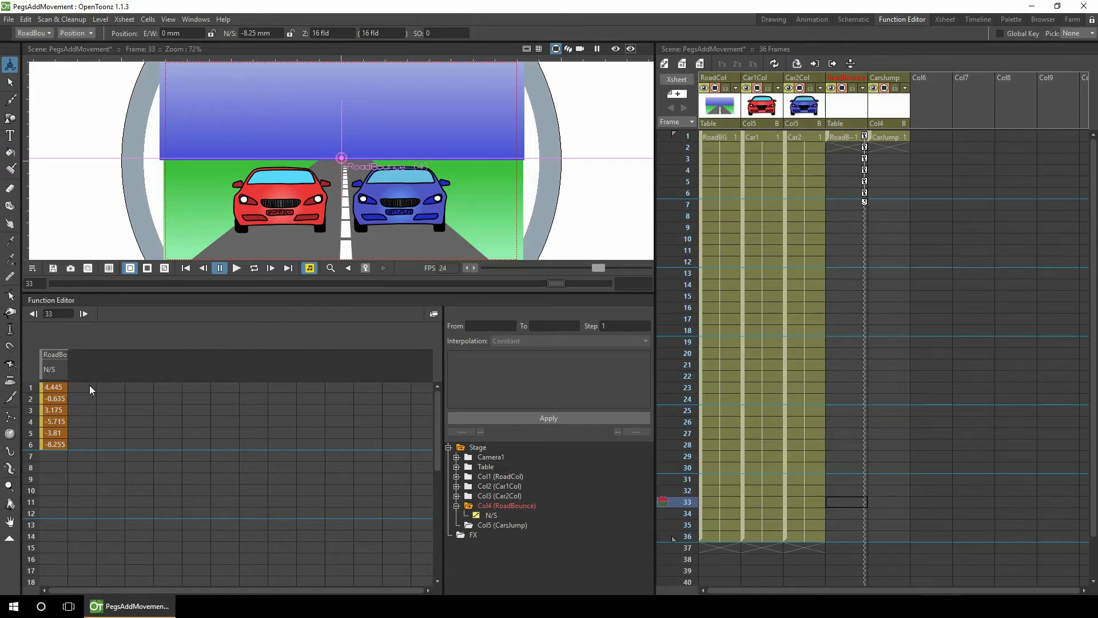
Soften RoadBounce's N/S curve to about 1.65, 0.95, -2.64, 0.42 and -1.54 mm at frames 1, 3, 4, 5 and 6, and play the animation.
click(431, 315)
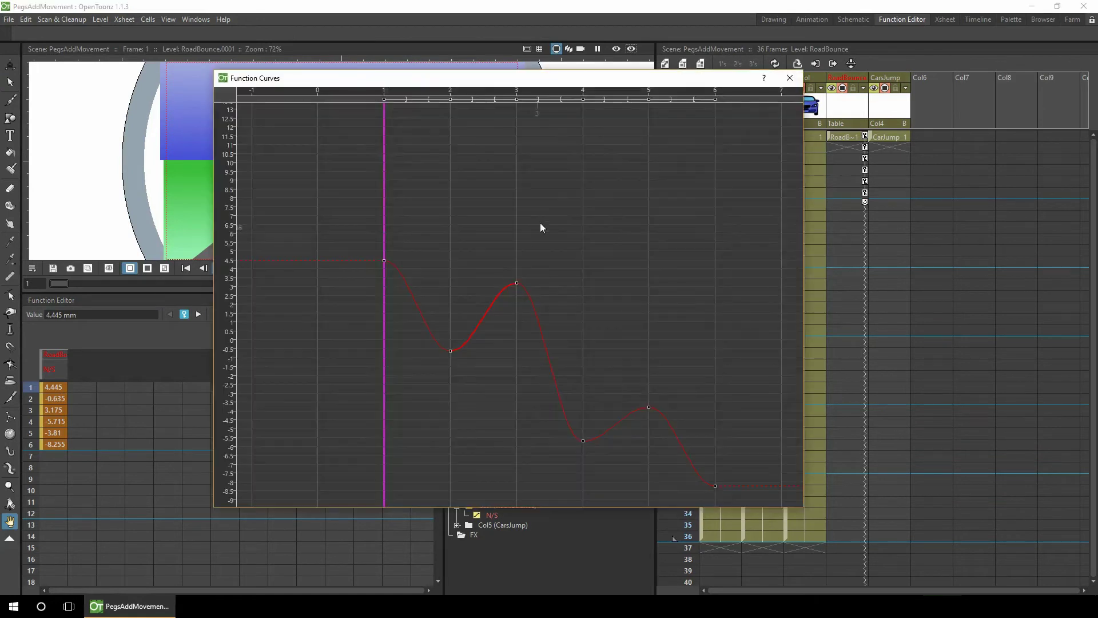
right_click(543, 196)
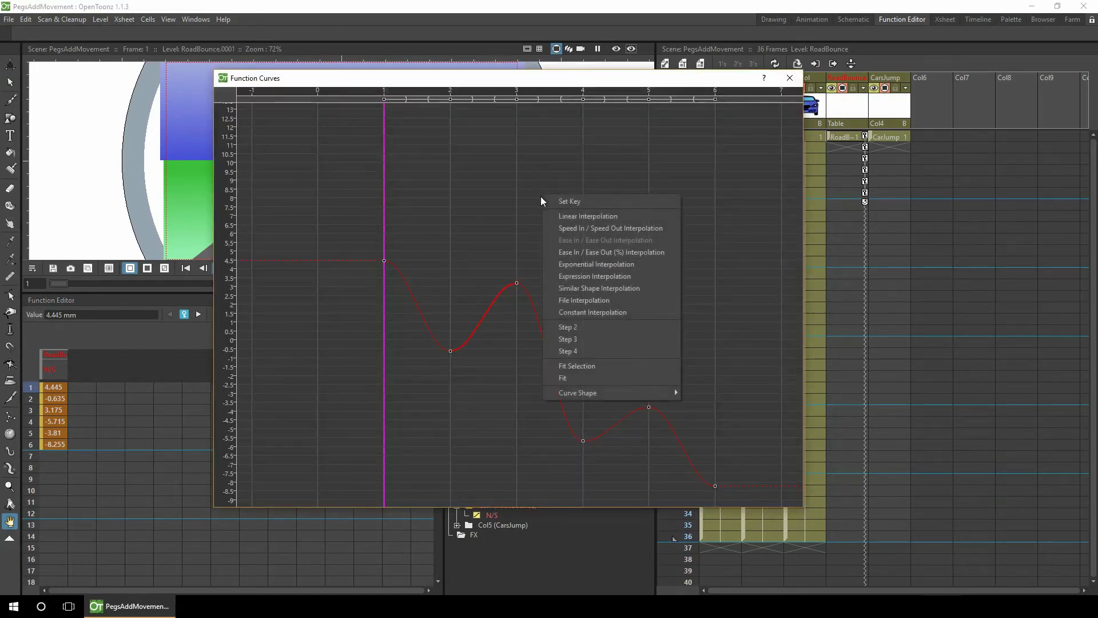
click(600, 363)
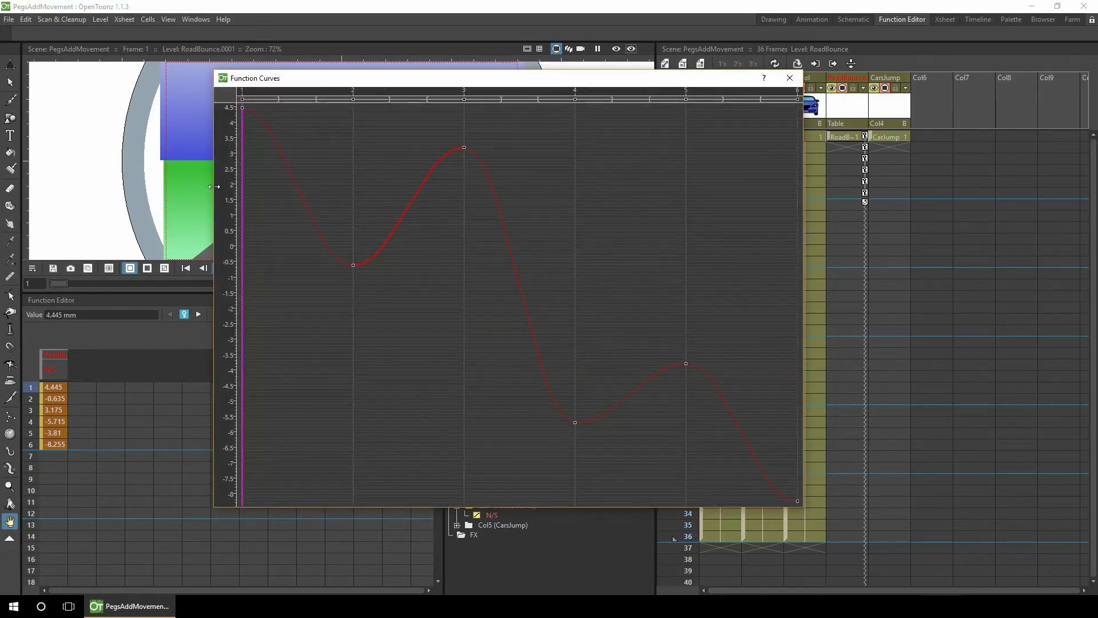
scroll(225, 197, down, 2)
scroll(481, 91, down, 3)
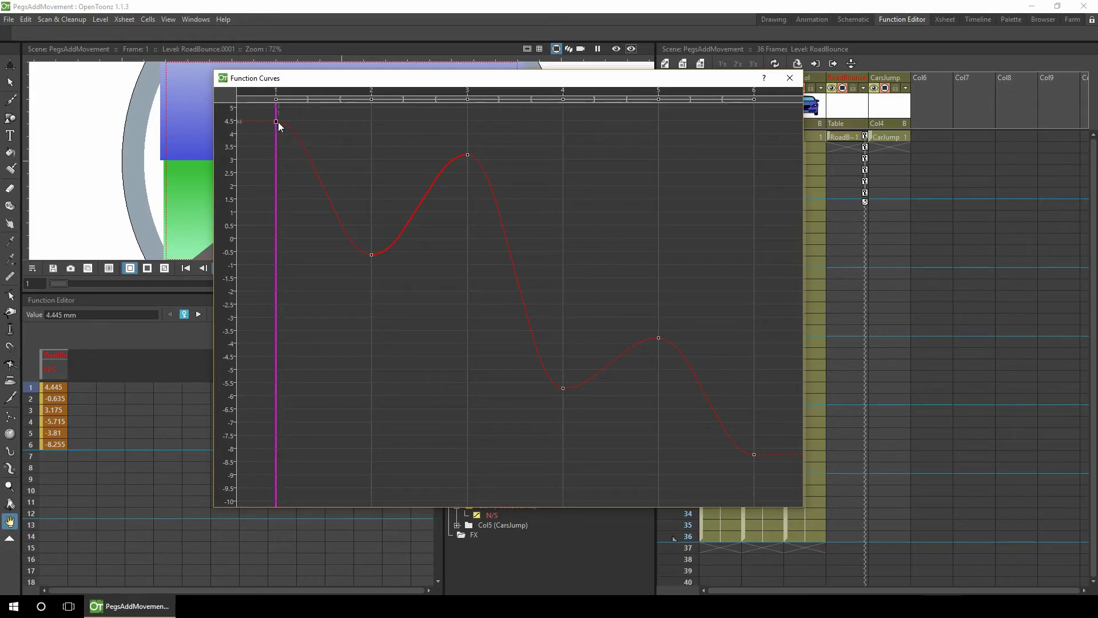
drag(279, 124, 289, 194)
drag(467, 155, 468, 222)
click(562, 388)
drag(563, 388, 563, 307)
drag(659, 339, 650, 228)
drag(754, 454, 741, 276)
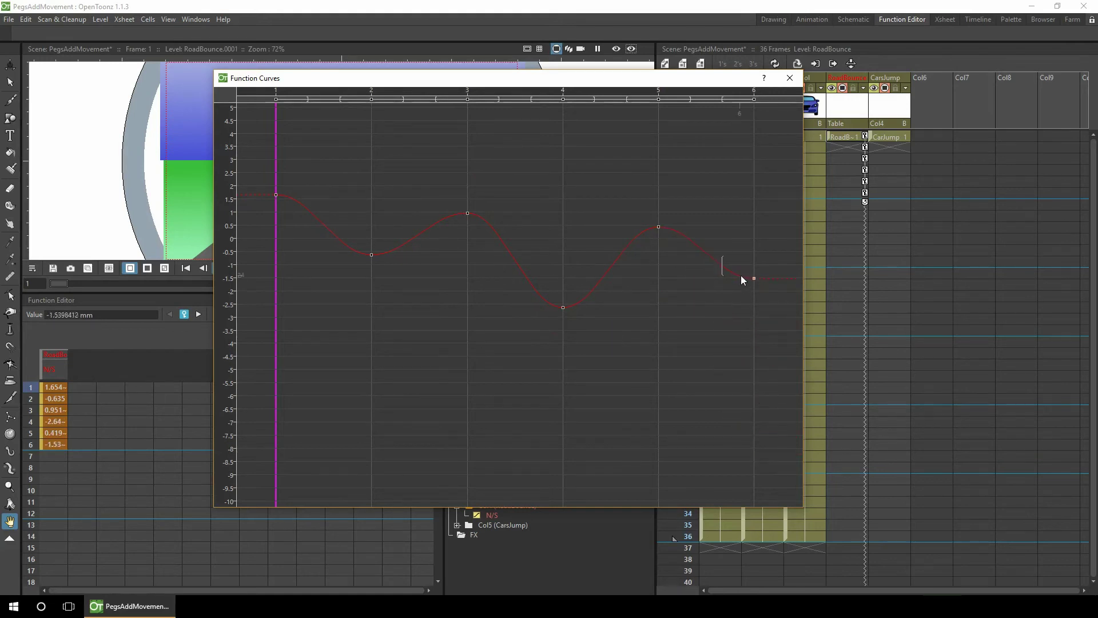
click(790, 80)
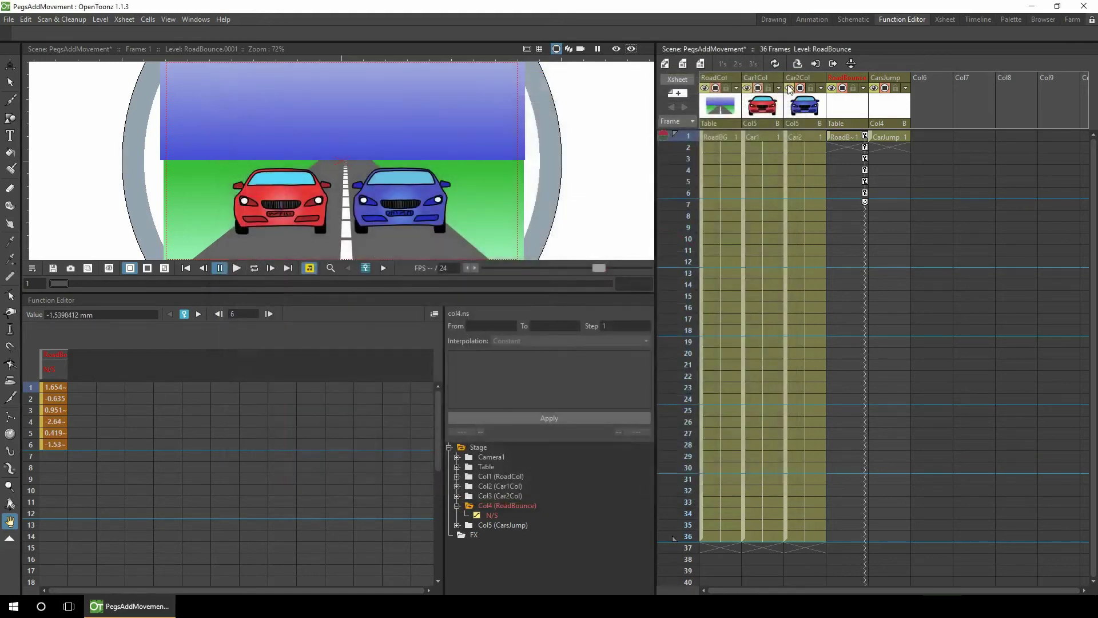
click(234, 269)
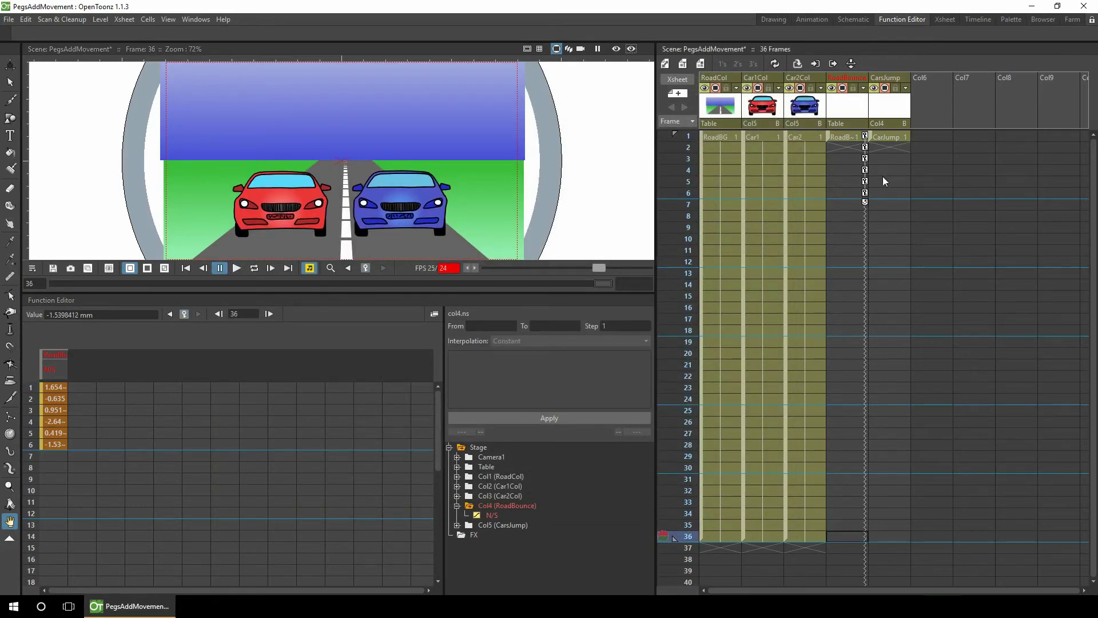
Respace RoadBounce's last four keys to frames 4, 6, 8 and 10, make the sequence cycle, and play the slower shake.
click(867, 195)
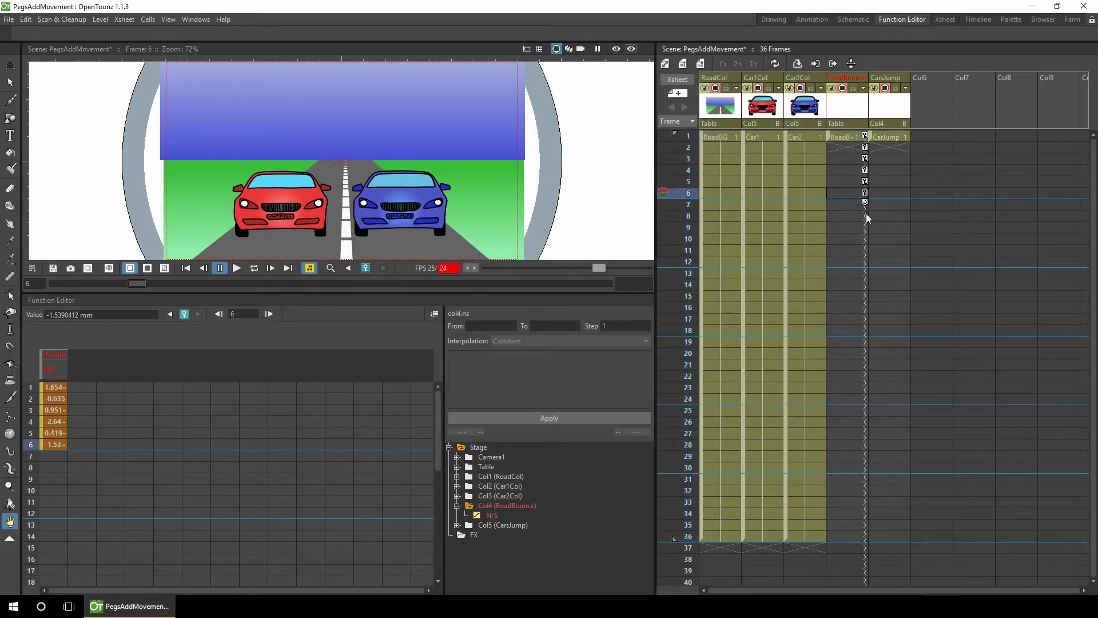
drag(866, 168, 860, 237)
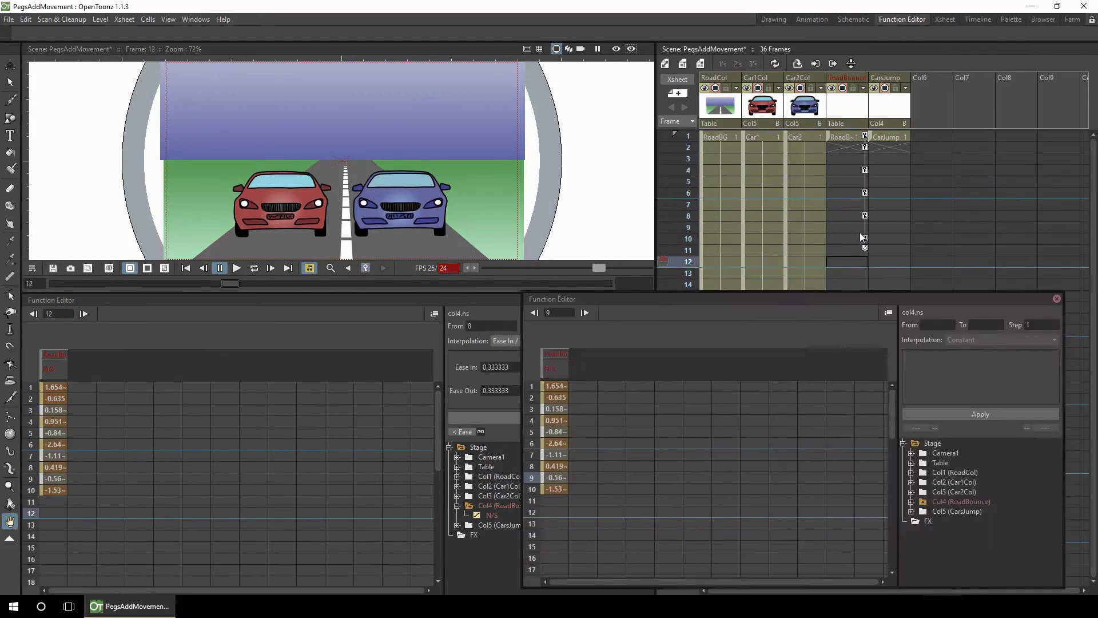
click(1056, 299)
click(865, 248)
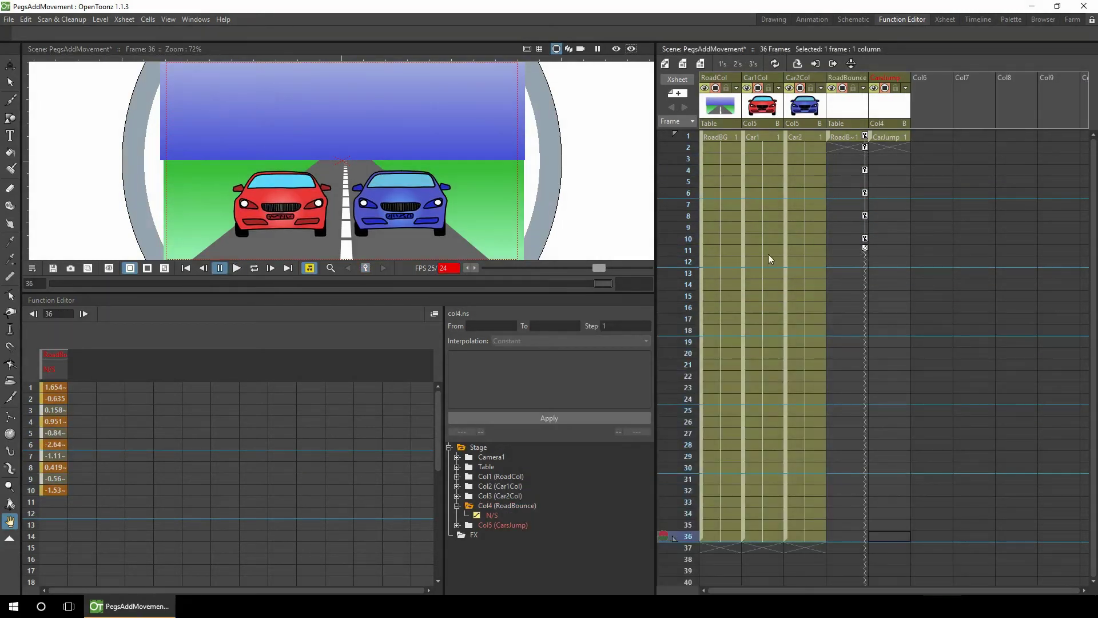
click(235, 268)
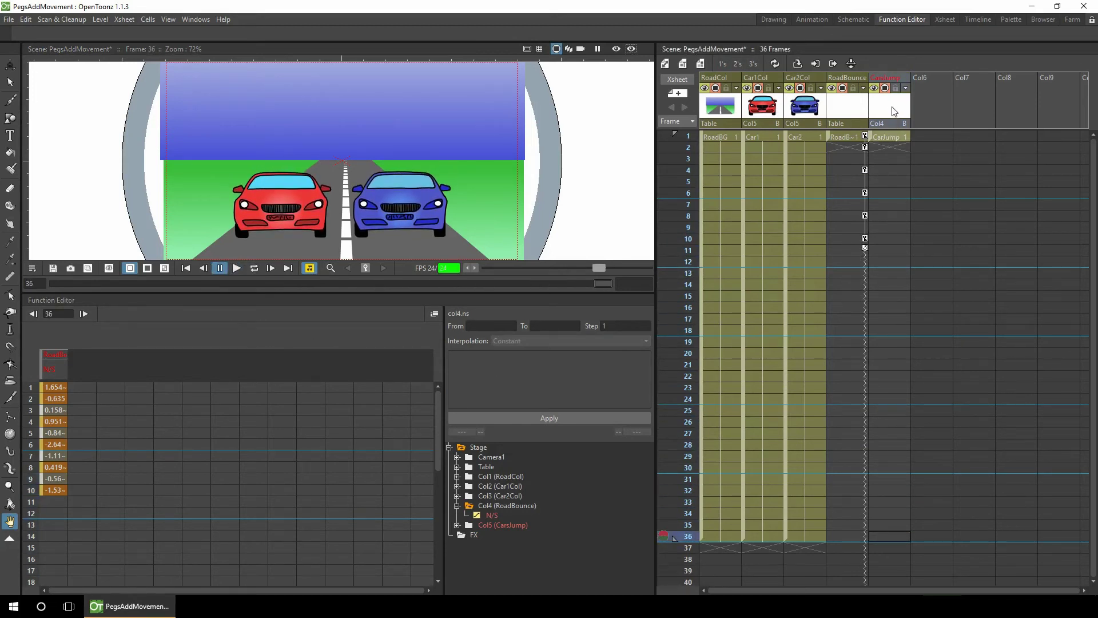
Keyframe the CarsJump column's position near road level at frame 12, raised about 43.6 mm at frame 18, and back down at frame 25.
click(689, 262)
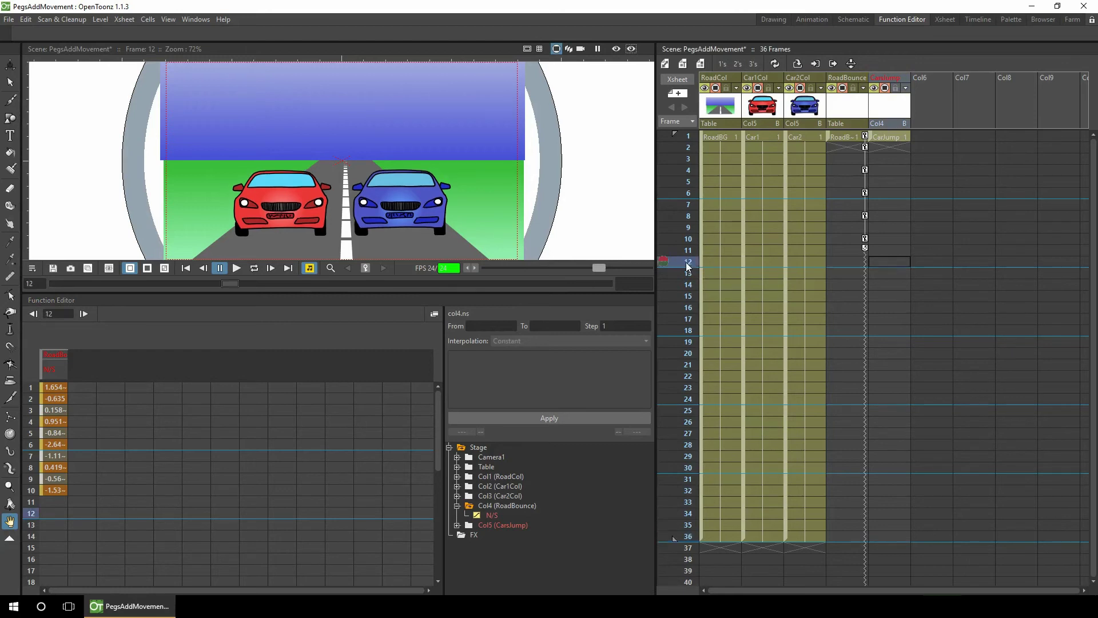
click(10, 66)
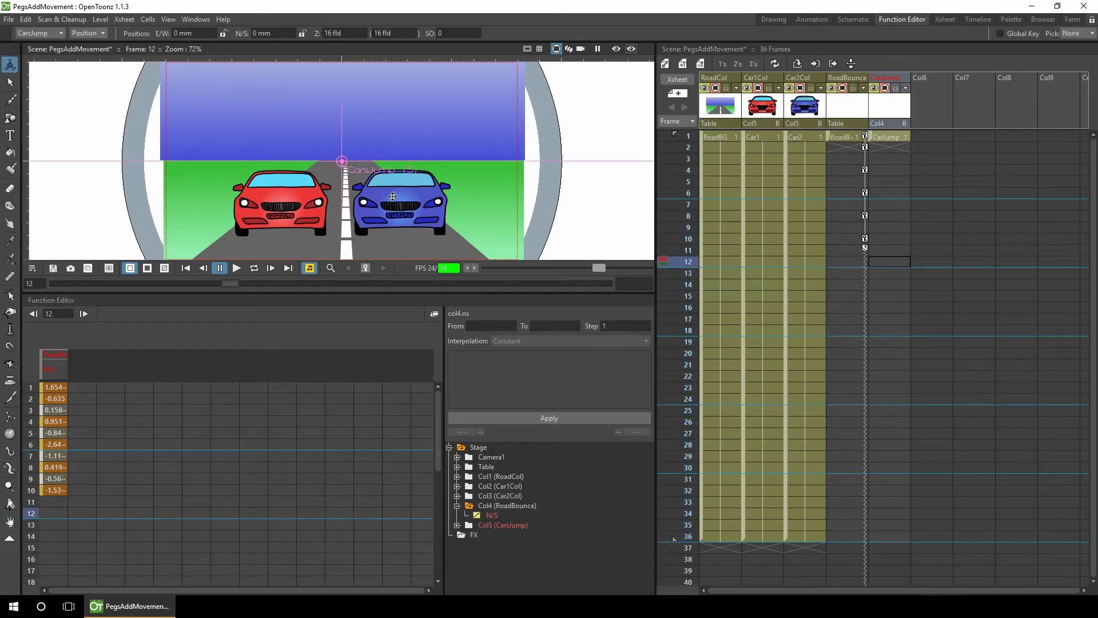
drag(393, 197, 396, 206)
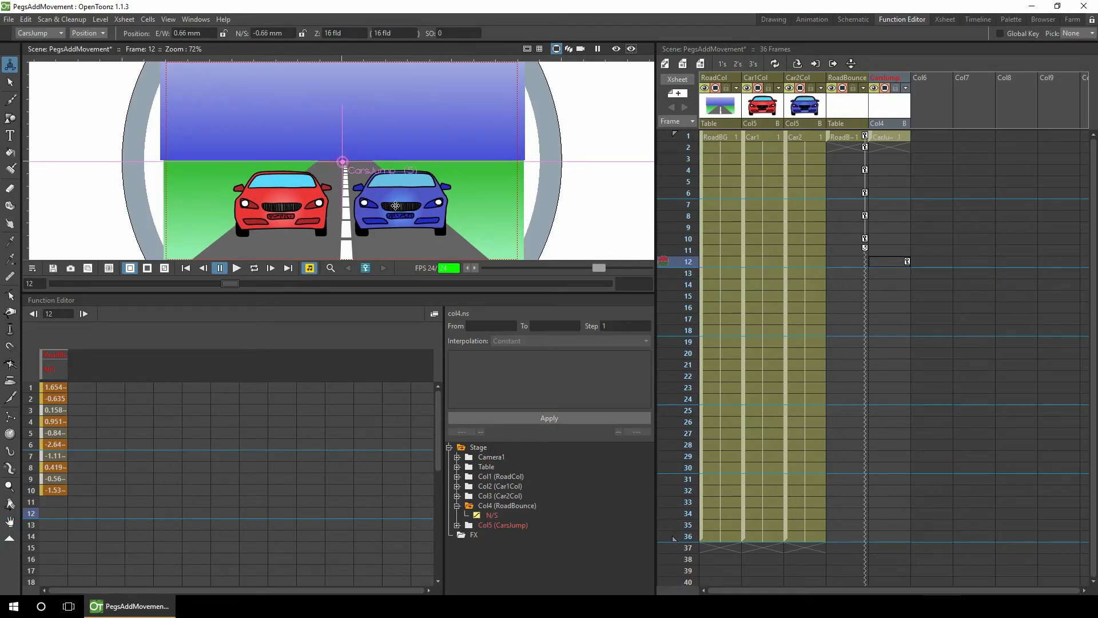
click(889, 331)
drag(412, 195, 411, 157)
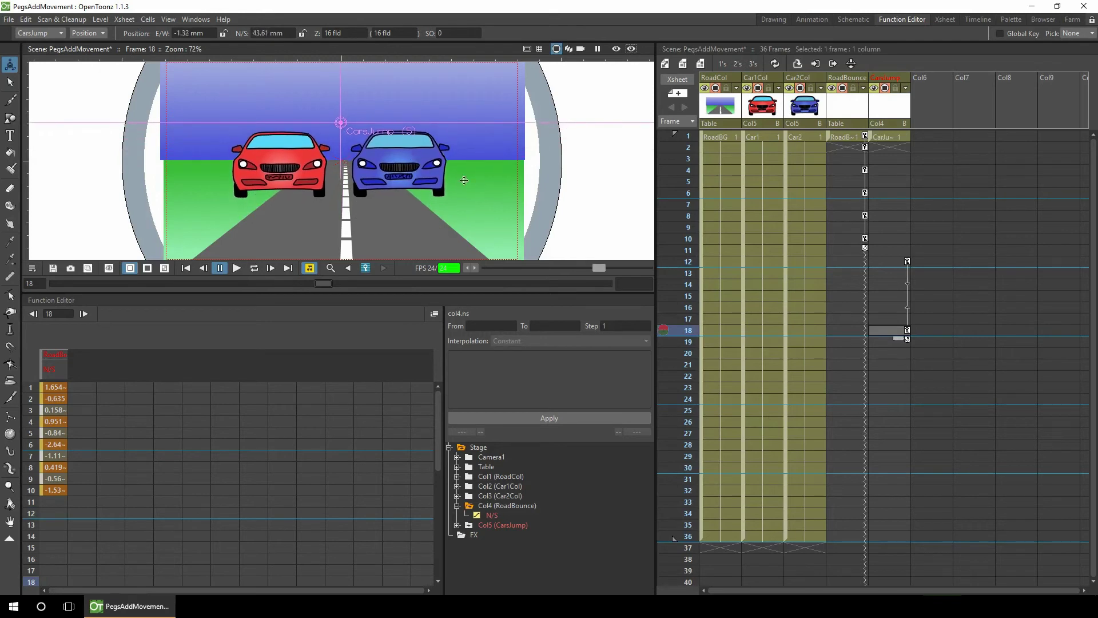
click(890, 410)
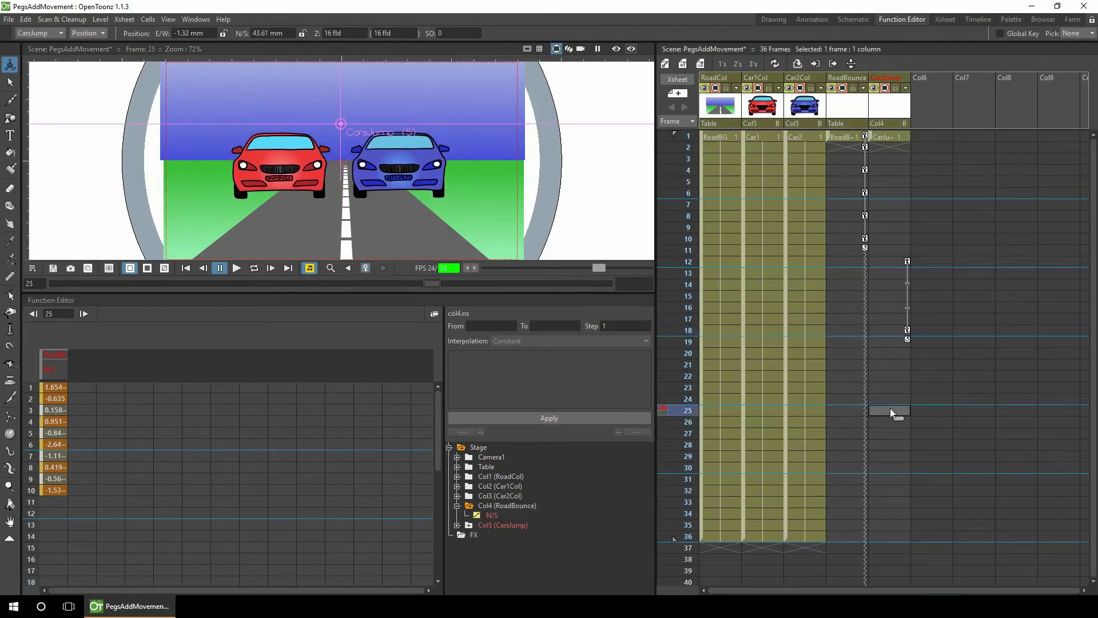
drag(416, 177, 419, 221)
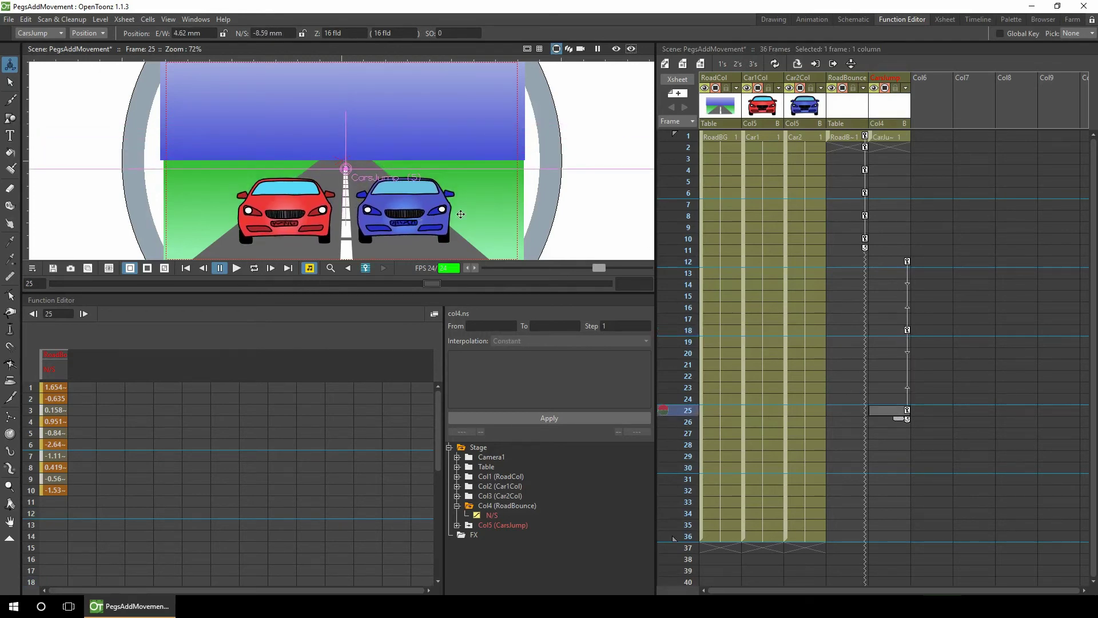
Show CarsJump's channels in the Function Editor and delete all of its E/W keyframes from frame 12 to 25.
click(496, 523)
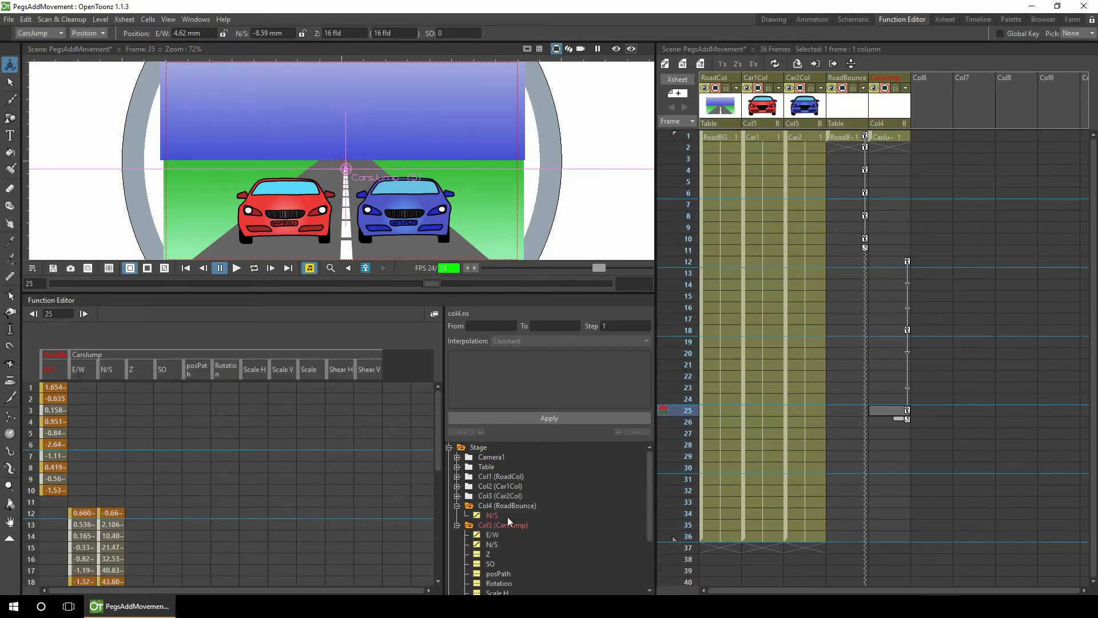
drag(441, 448, 439, 495)
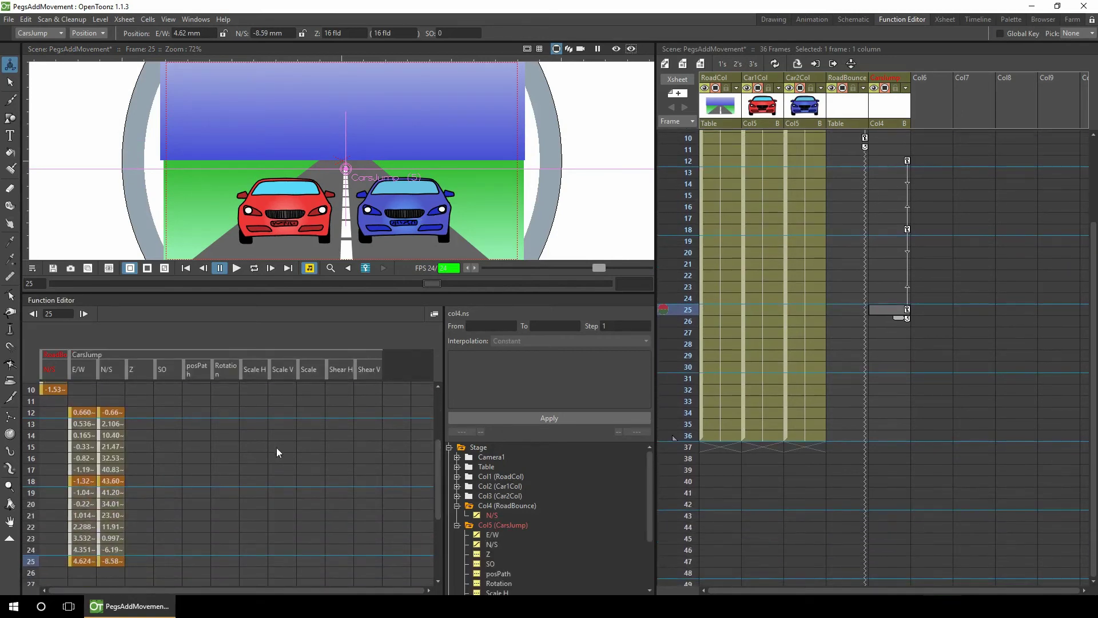
click(80, 401)
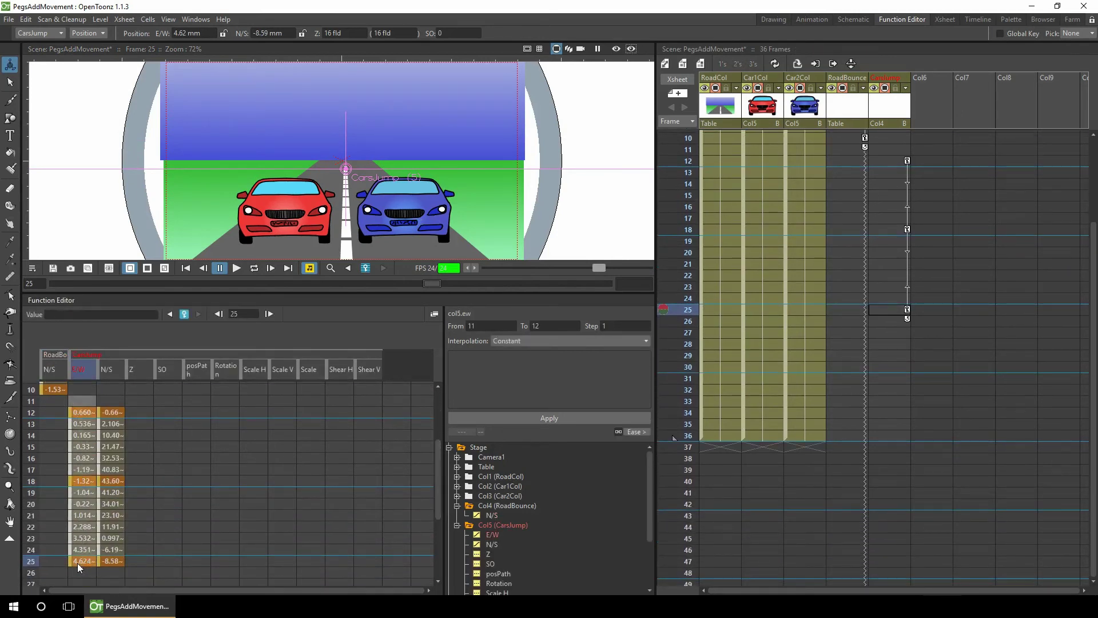
key(Delete)
Set CarsJump's N/S value to 0 at the keyframes on frames 12 and 25.
drag(112, 561, 118, 409)
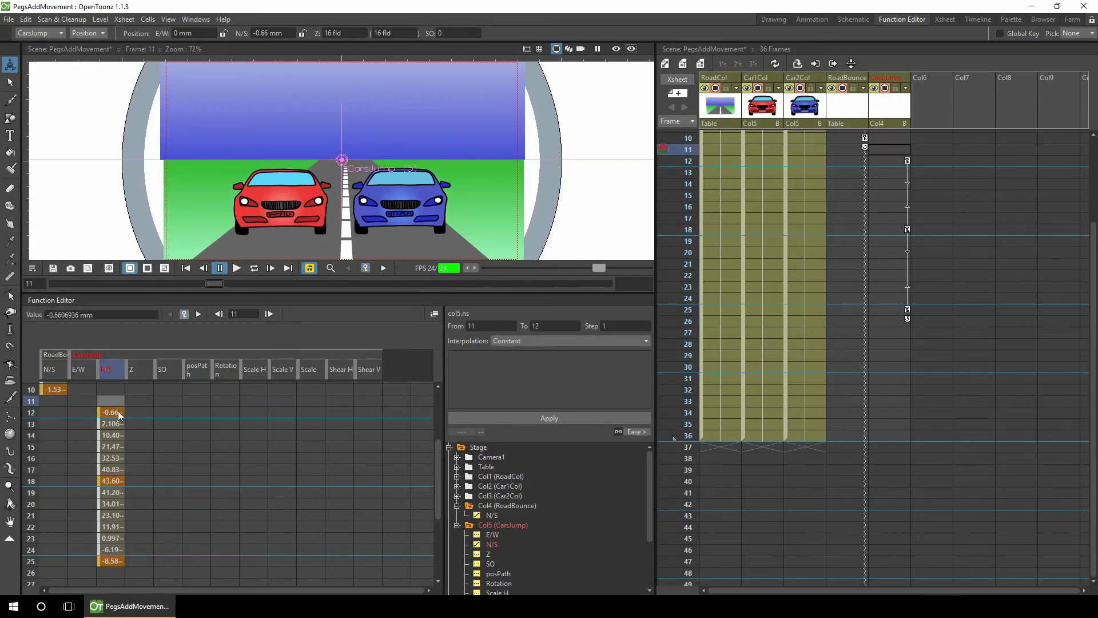
double_click(118, 411)
text(0)
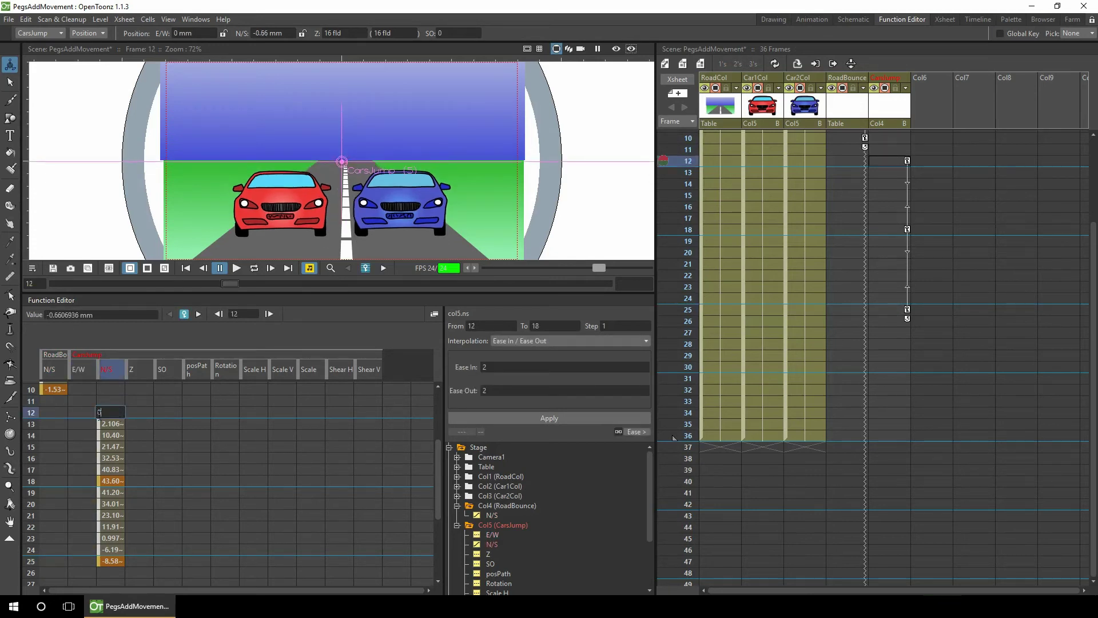
key(Return)
click(114, 561)
double_click(115, 561)
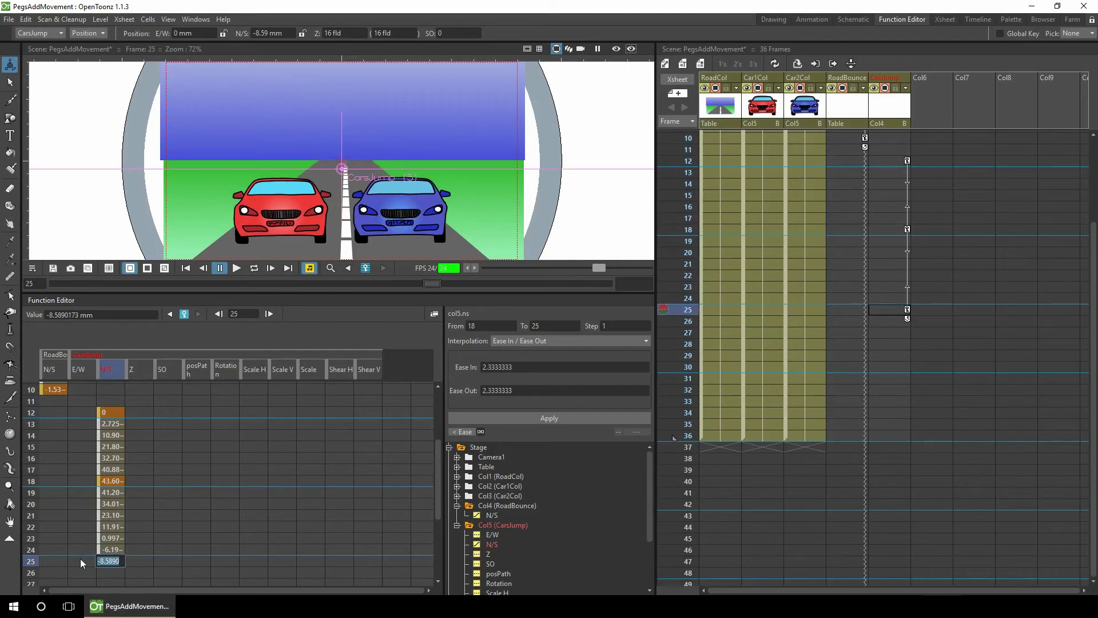
text(0)
key(Return)
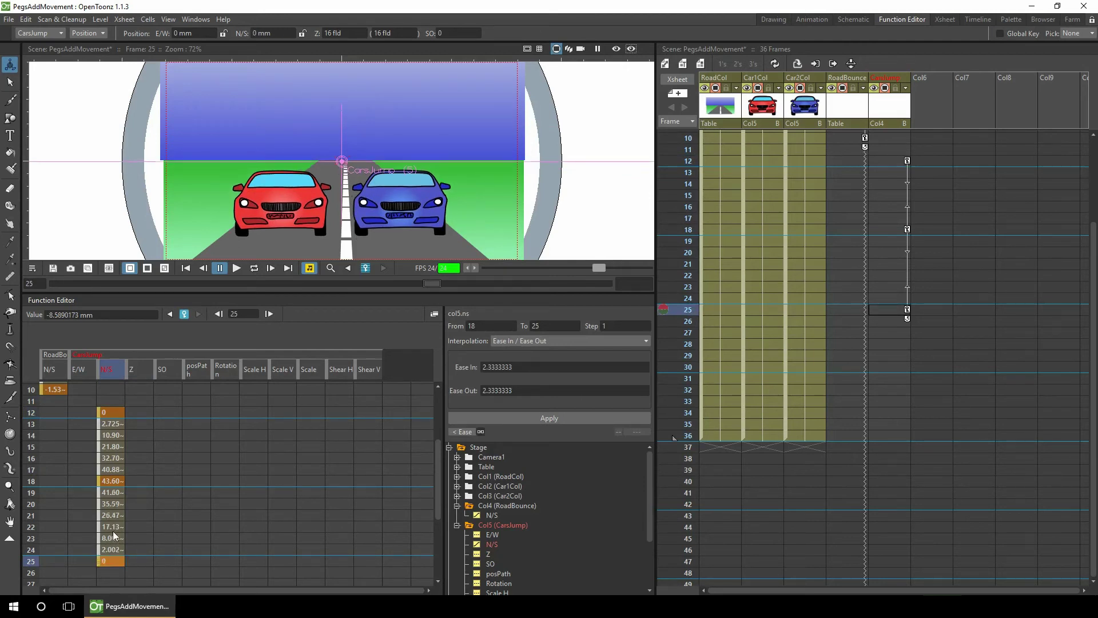
Show only CarsJump's animated channels in the Function Editor and play the animation from the first frame.
right_click(517, 525)
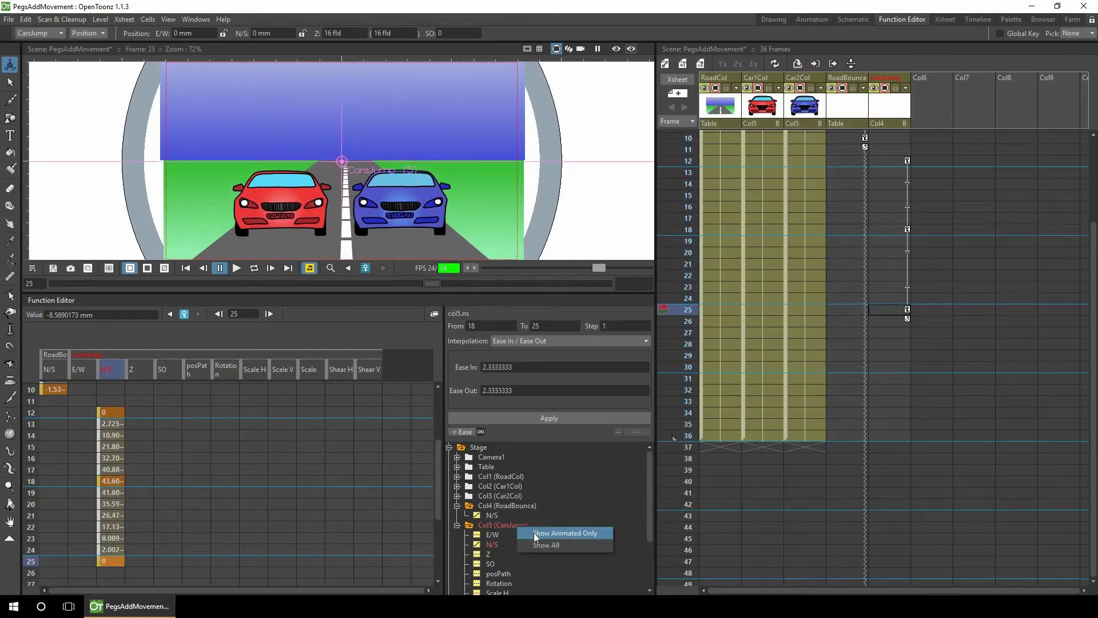
click(533, 533)
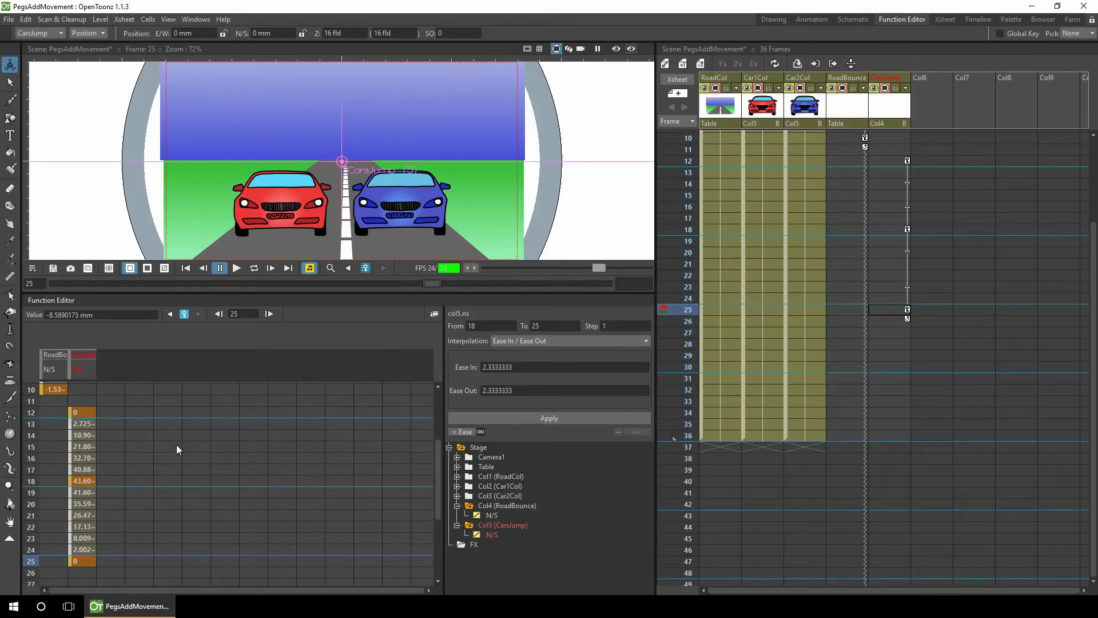
click(186, 268)
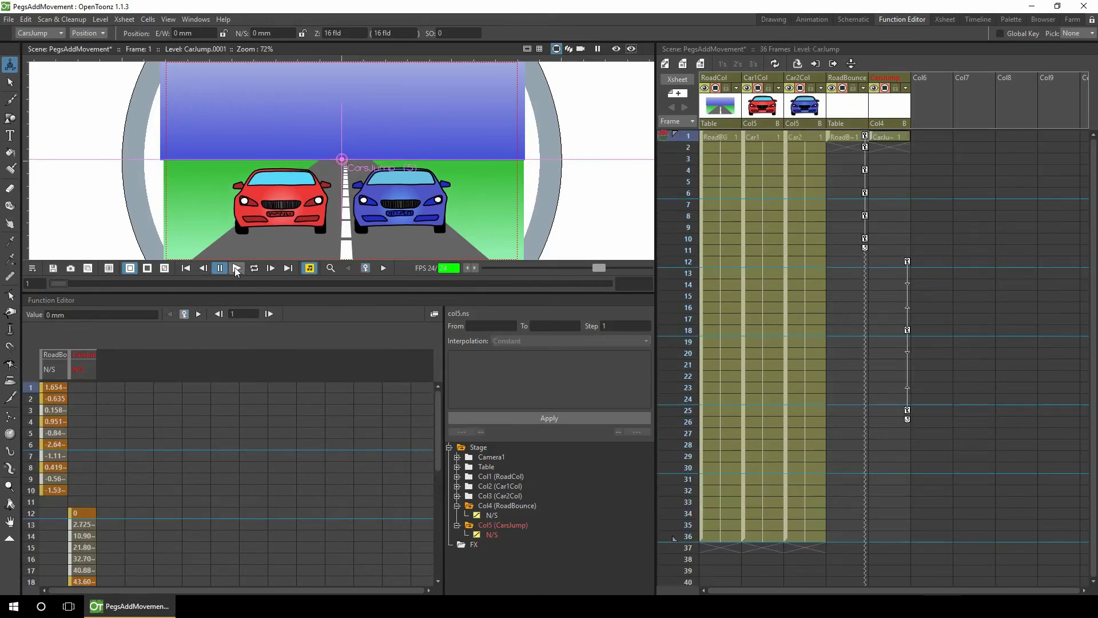
click(235, 268)
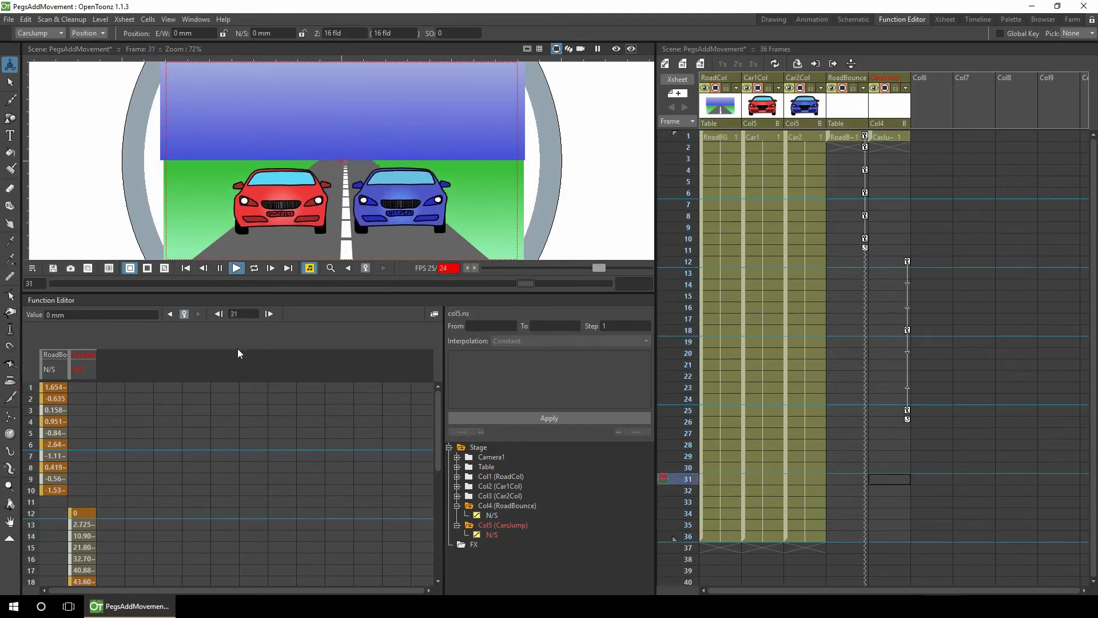